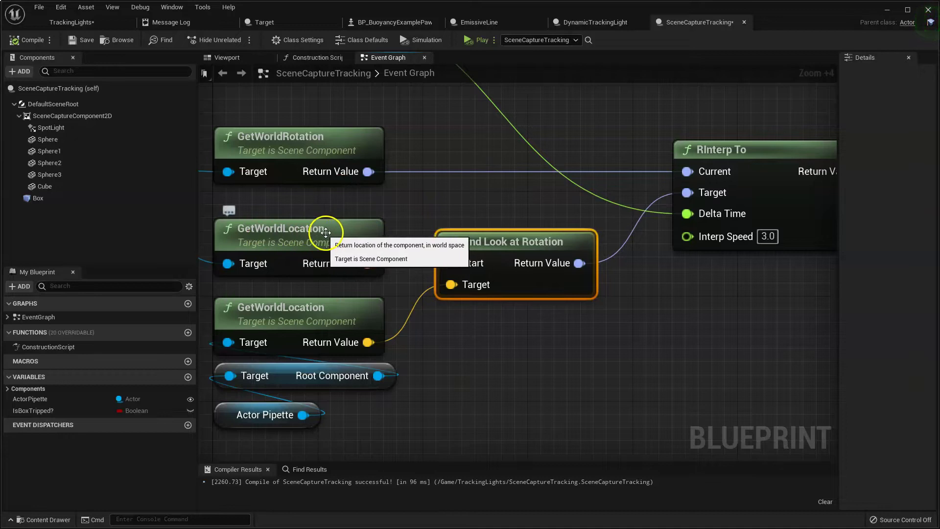
Examine the two GetWorldLocation nodes feeding Find Look at Rotation and the RInterp To node in the Event Graph
left_click_drag(319, 237, 318, 224)
key("ctrl+z")
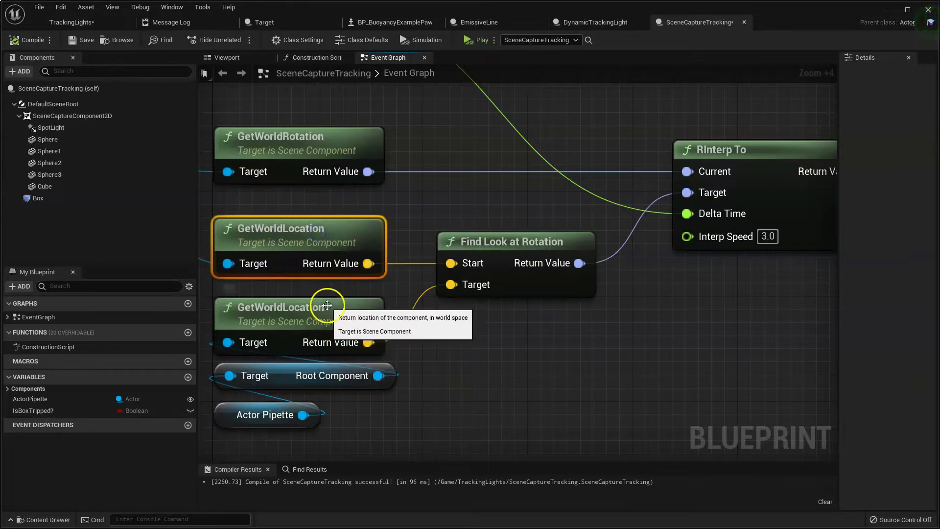
left_click(325, 307)
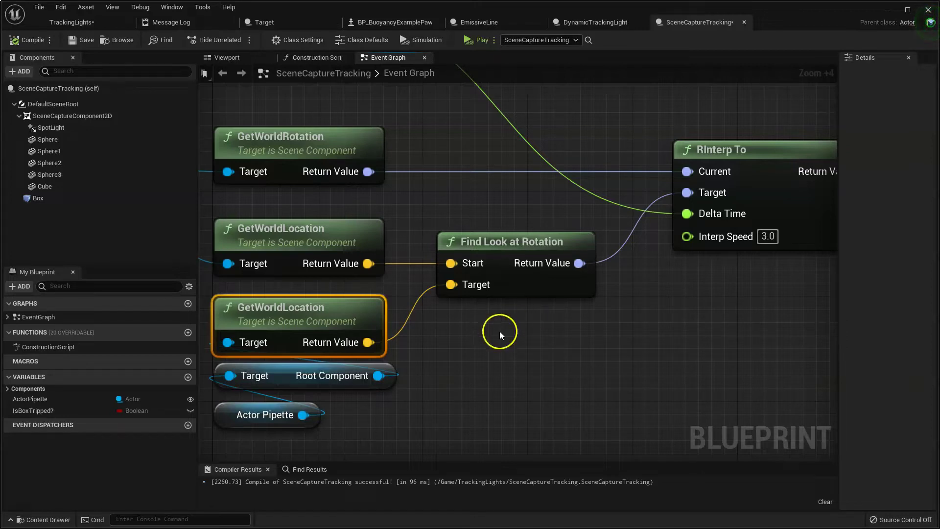
scroll(542, 334, "up", 3)
left_click_drag(728, 98, 809, 289)
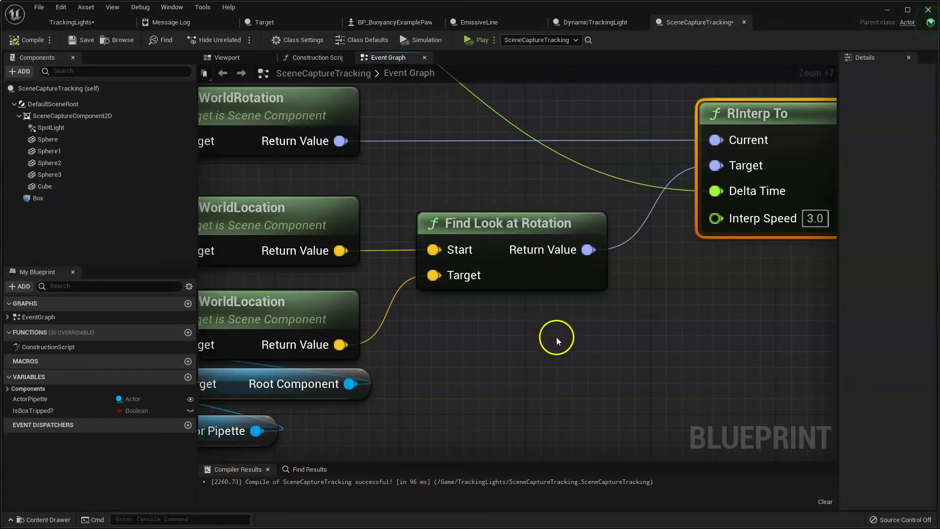
Inspect the SceneCaptureTracking actor and its capture cone in the TrackingLights level
left_click(89, 24)
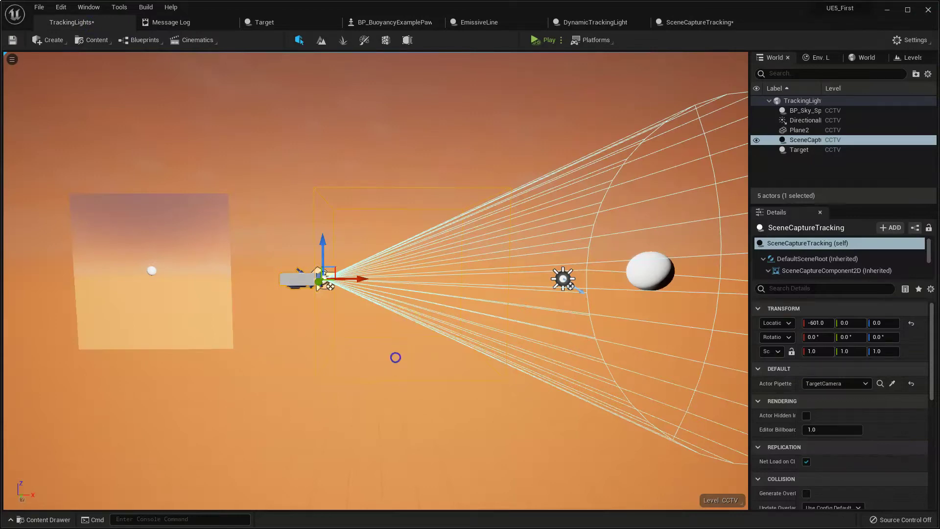
left_click(453, 254)
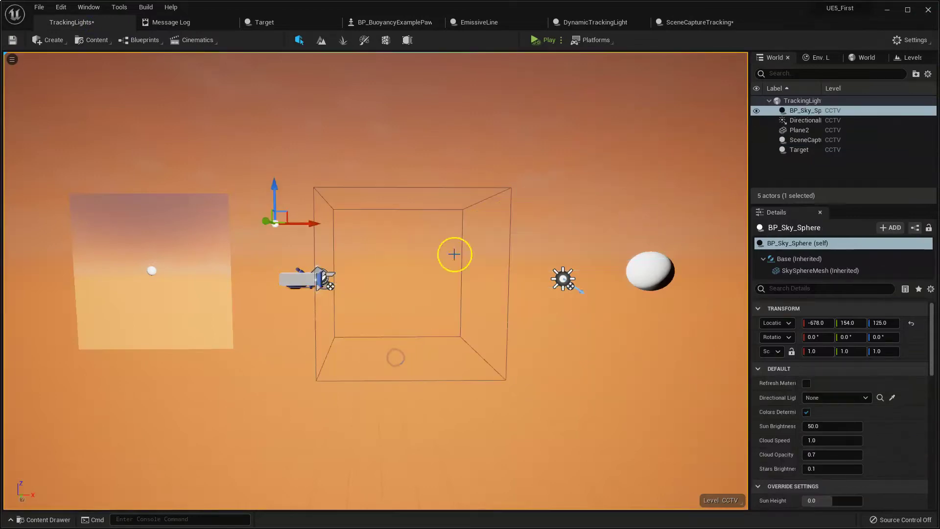
left_click(325, 282)
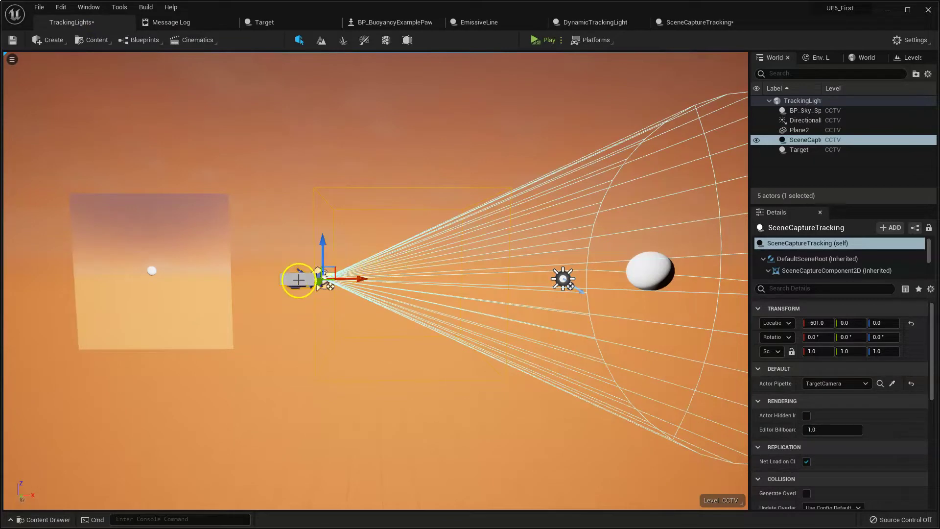
Review the Scene Capture settings of SceneCaptureComponent2D in the SceneCaptureTracking blueprint, including the render targets available as its Texture Target
left_click(692, 25)
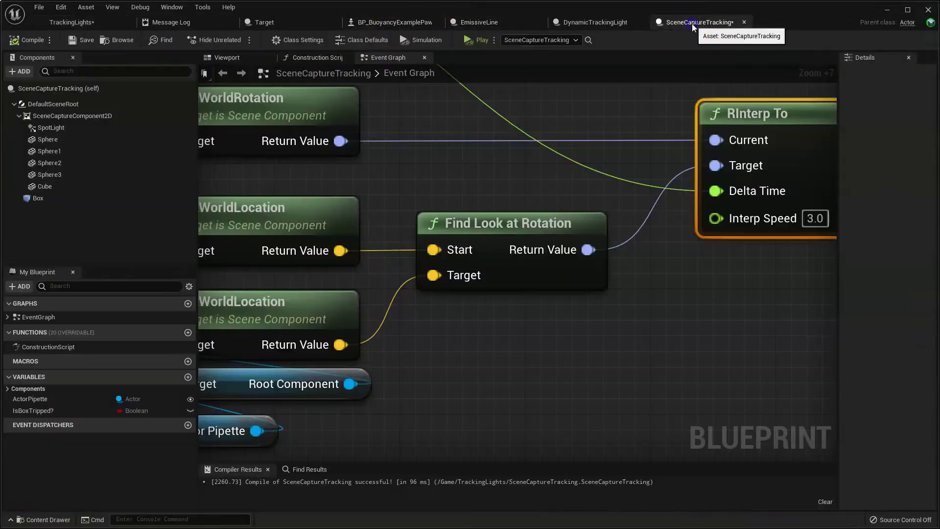
left_click(75, 115)
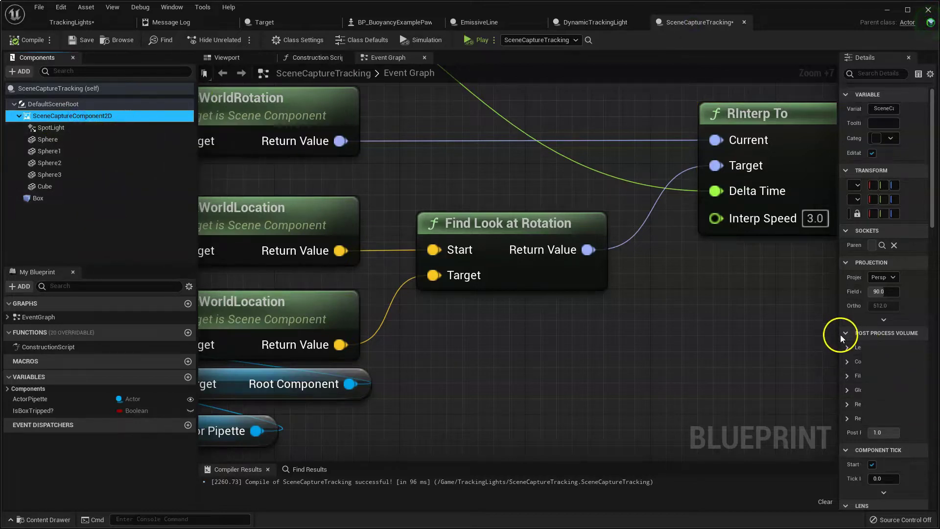
left_click_drag(840, 334, 619, 334)
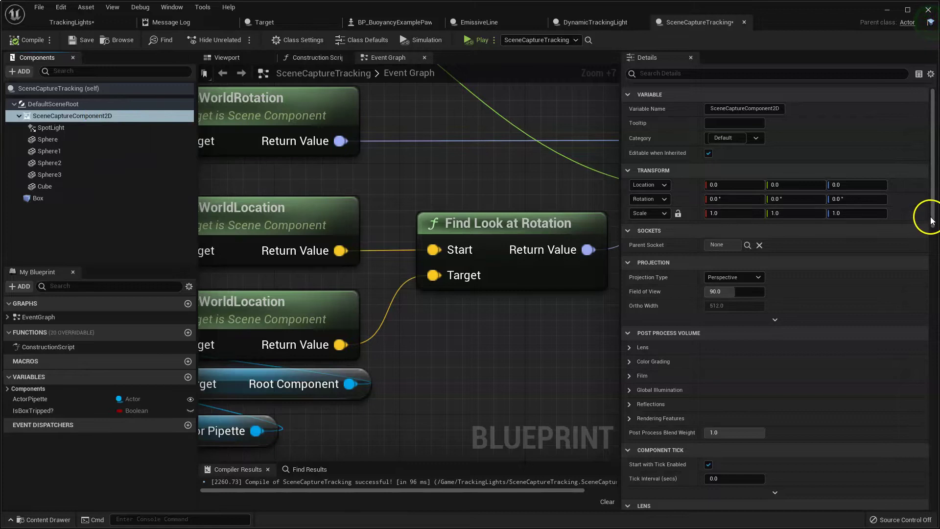
left_click_drag(937, 217, 938, 369)
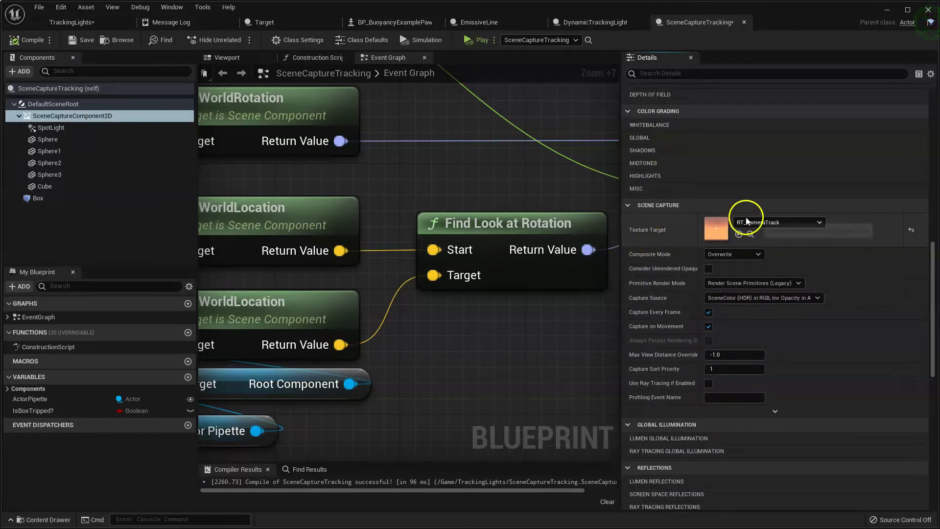
left_click(759, 223)
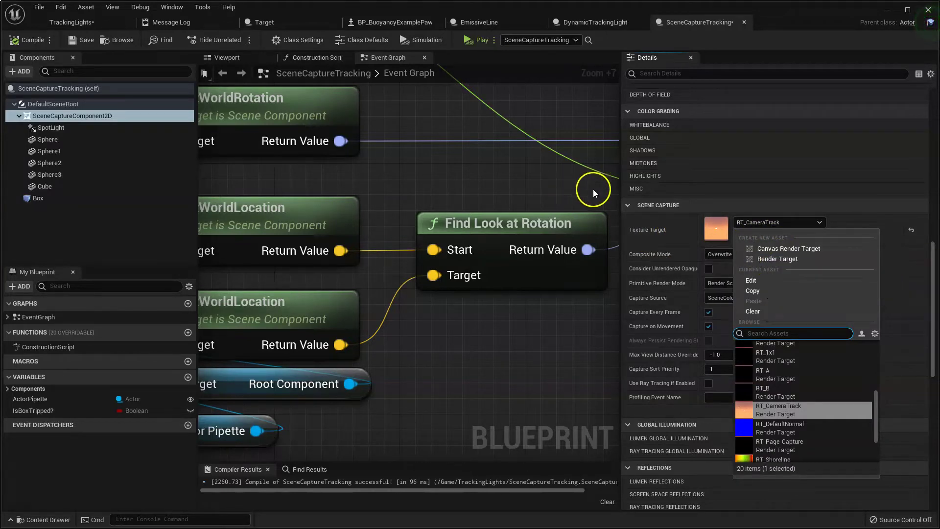
left_click(573, 187)
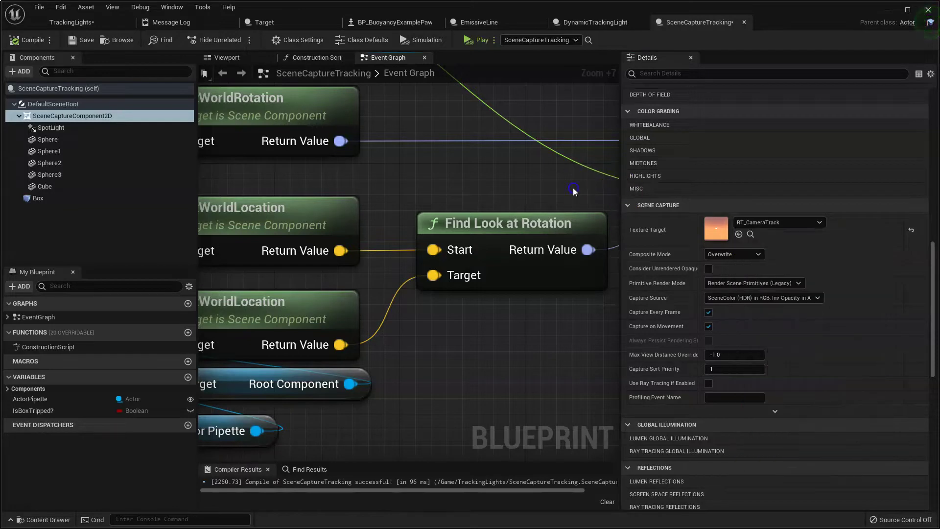
Check the RT_CameraTrack asset's option for creating a material and inspect the plane in the level that displays the material
left_click(750, 235)
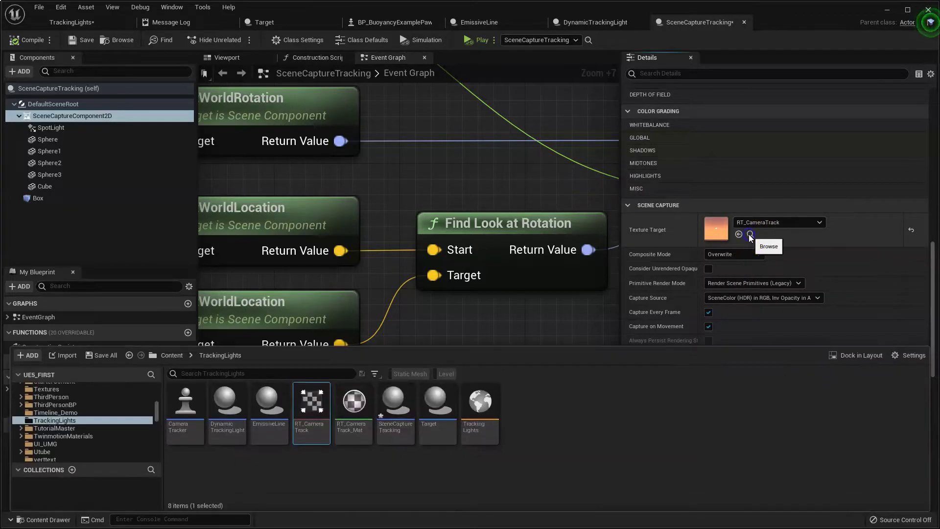
right_click(314, 398)
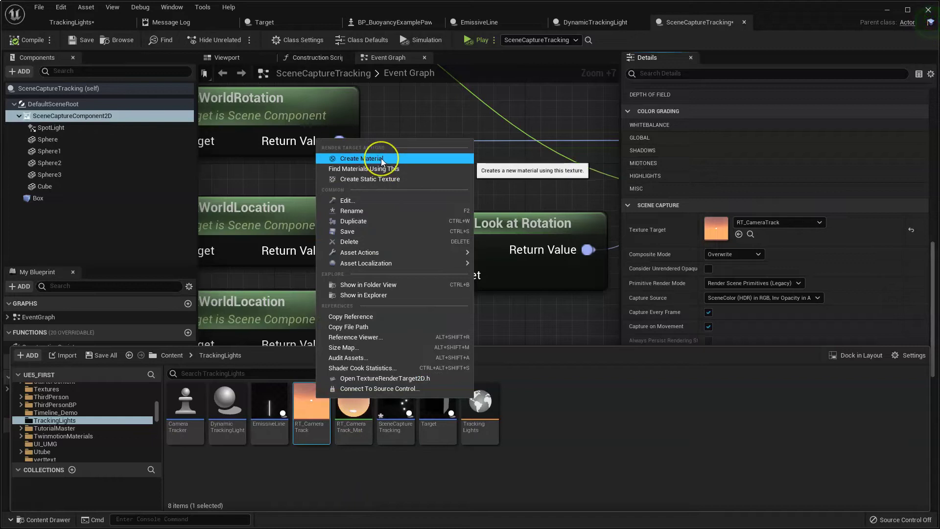
left_click(621, 409)
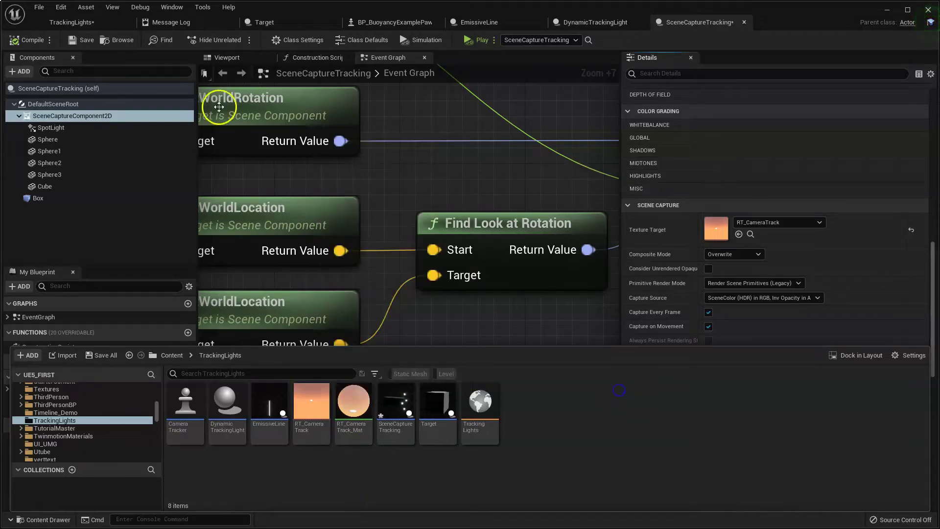
left_click(74, 21)
left_click(176, 211)
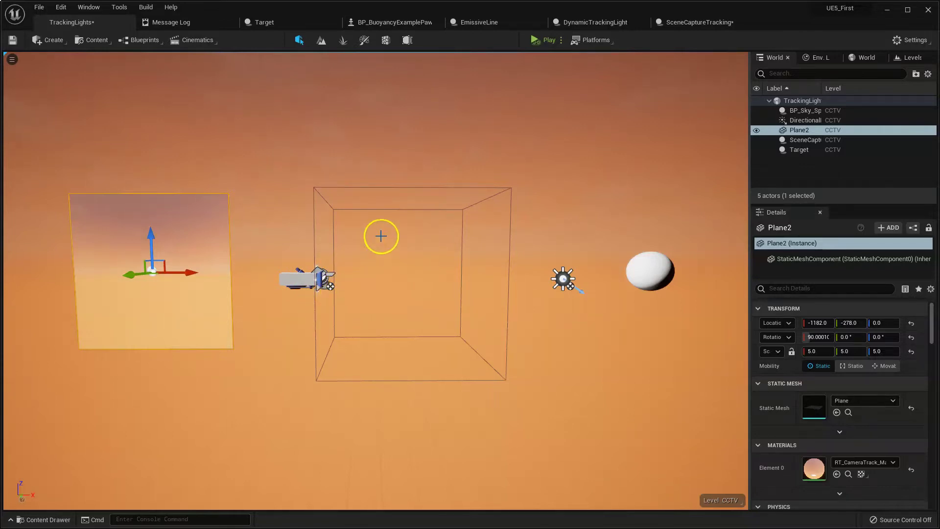
Run the level simulation briefly, select the white target sphere in it, and stop the simulation
left_click(544, 41)
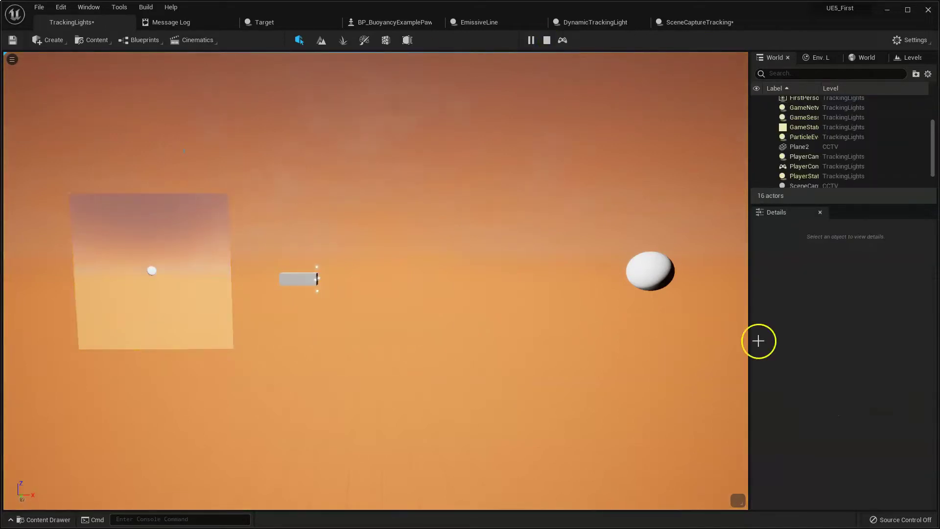
left_click(653, 273)
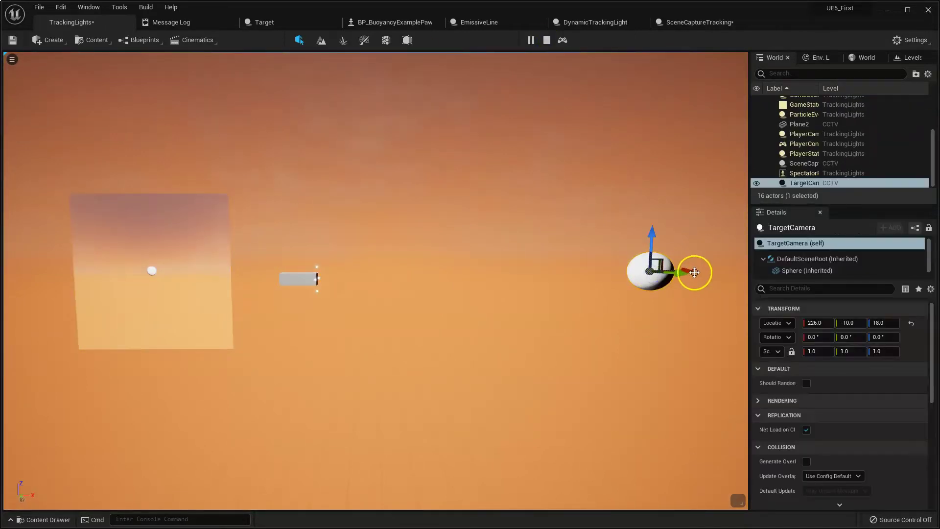
left_click(547, 40)
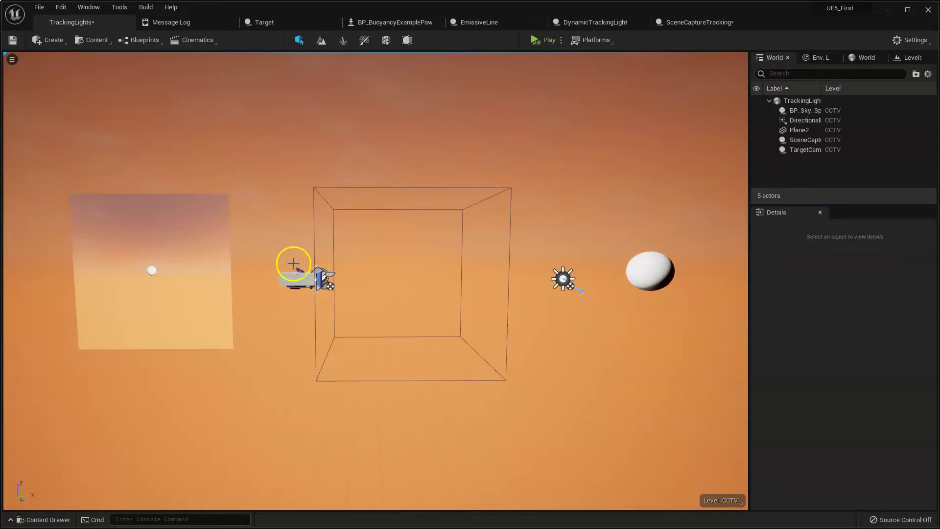
Simulate the level and move the TargetCamera sphere beneath the tracking camera, to about X -614 and Z -306
left_click(538, 43)
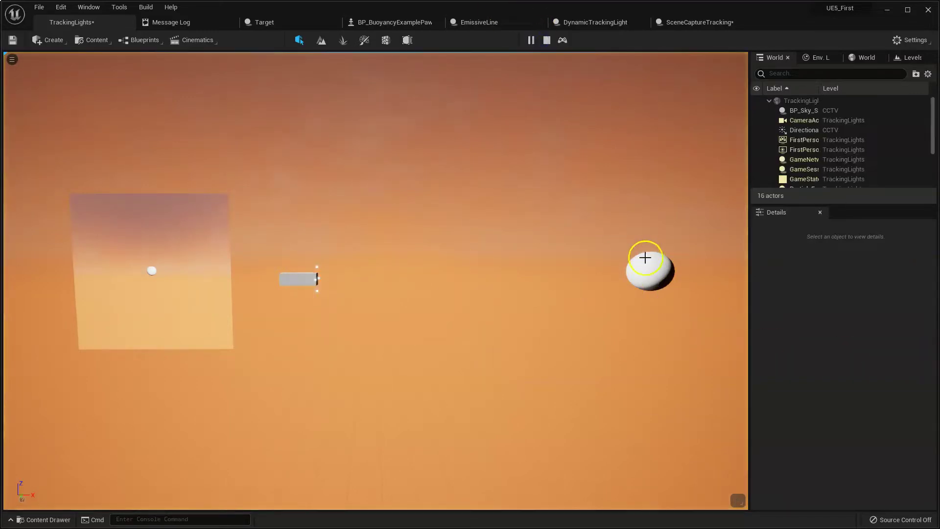
left_click(644, 260)
left_click_drag(690, 272, 448, 277)
left_click_drag(437, 240, 439, 367)
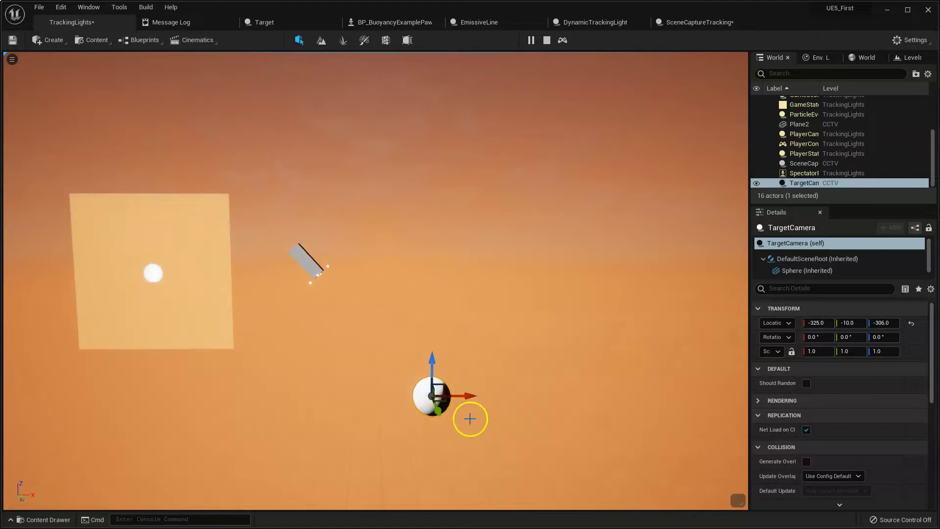
left_click_drag(475, 395, 352, 395)
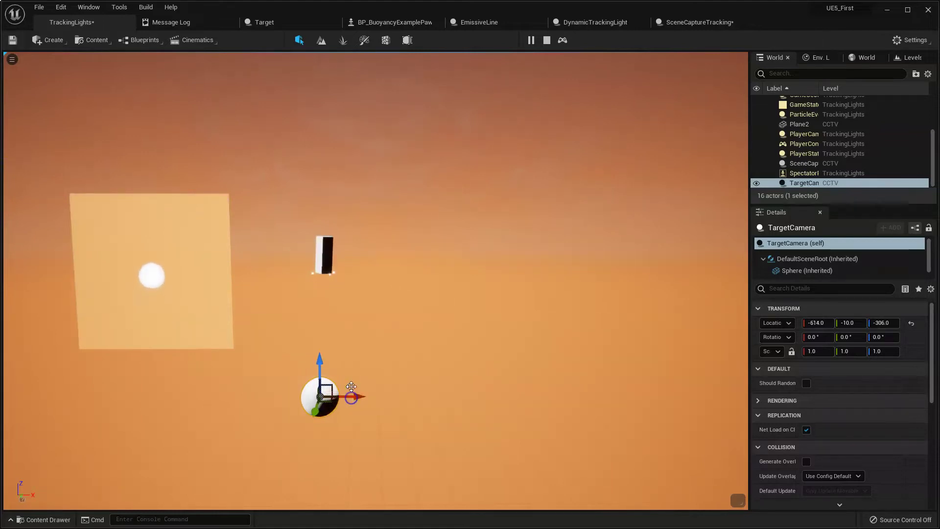
Test the tracking further by moving the target sphere around to about X -459, Y -327, Z -362, and end the simulation
mouse_move(321, 363)
left_mouse_down()
mouse_move(324, 333)
mouse_move(351, 329)
mouse_move(365, 307)
mouse_move(329, 386)
mouse_move(361, 367)
mouse_move(325, 369)
left_mouse_up()
left_click(279, 334)
left_click_drag(275, 333, 279, 256)
left_click_drag(314, 296, 629, 398)
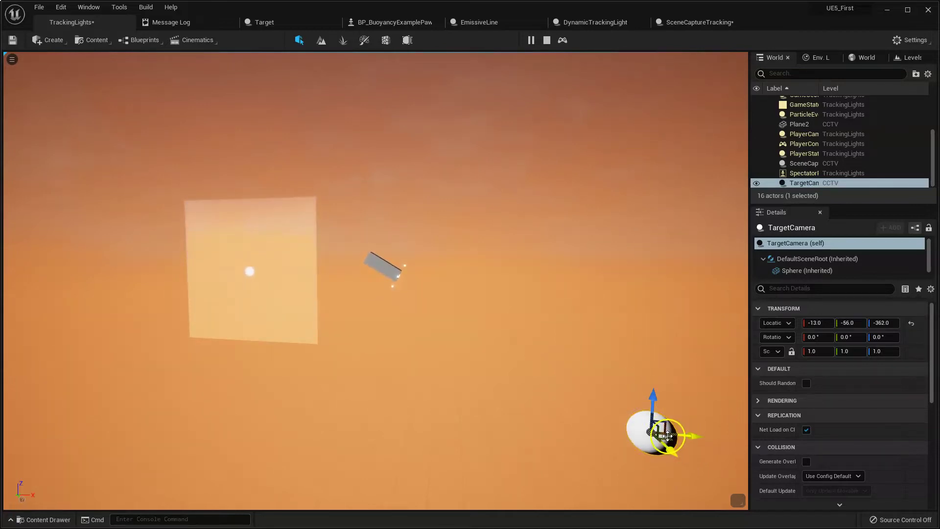
left_click_drag(669, 438, 489, 312)
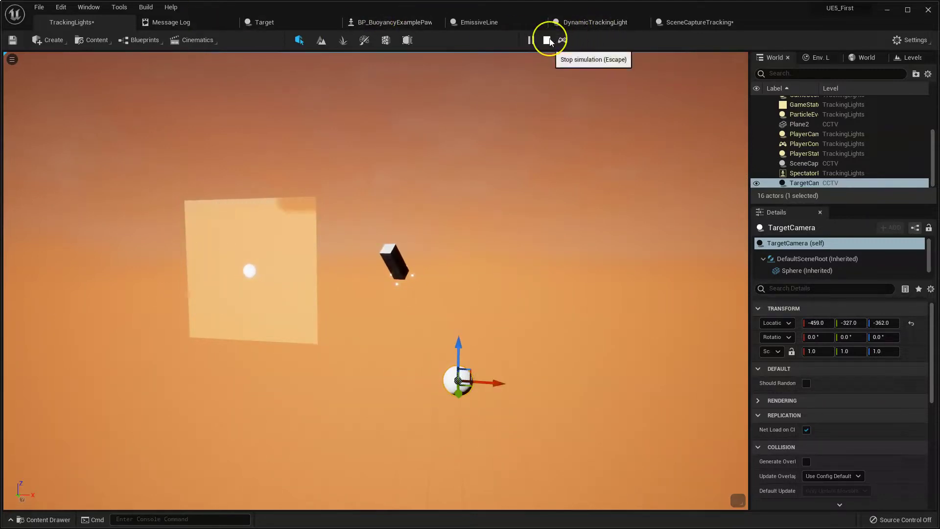
left_click(547, 40)
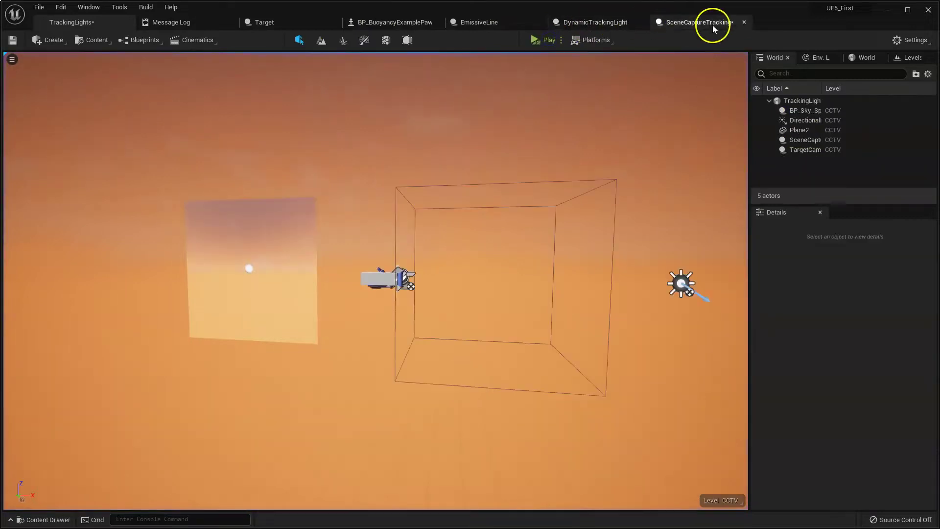
Examine the Branch node and its Is Box Tripped? condition after Event Tick in the SceneCaptureTracking Event Graph
left_click(700, 22)
scroll(500, 371, "down", 11)
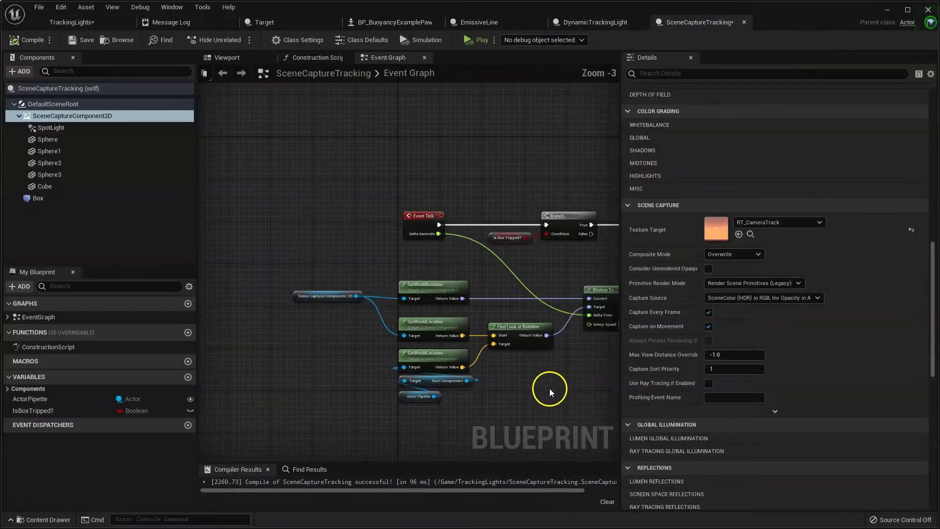
scroll(343, 225, "up", 1)
right_click_drag(338, 219, 400, 149)
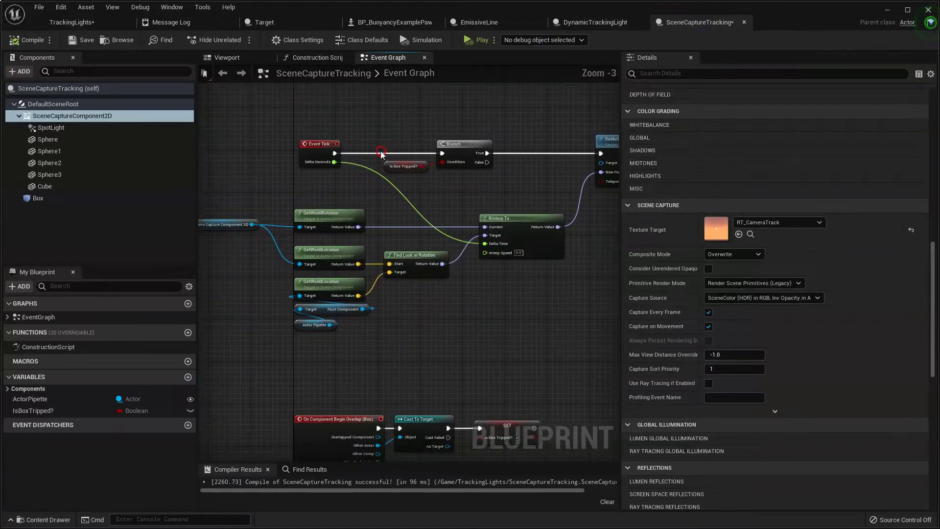
left_click_drag(381, 130, 468, 183)
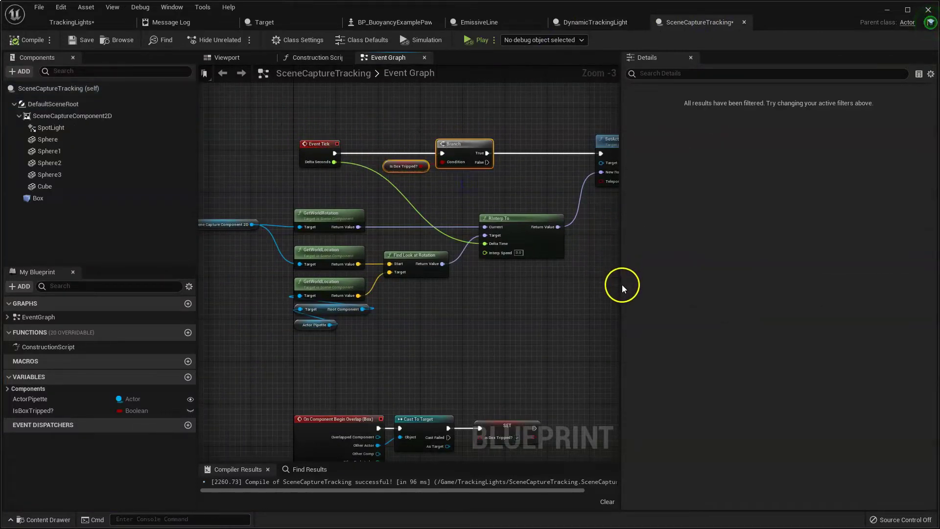
Widen the graph area and review the whole Event Tick node network from Scene Capture Component 2D through to SetActorRotation
left_click_drag(622, 295, 860, 316)
left_click_drag(230, 110, 680, 333)
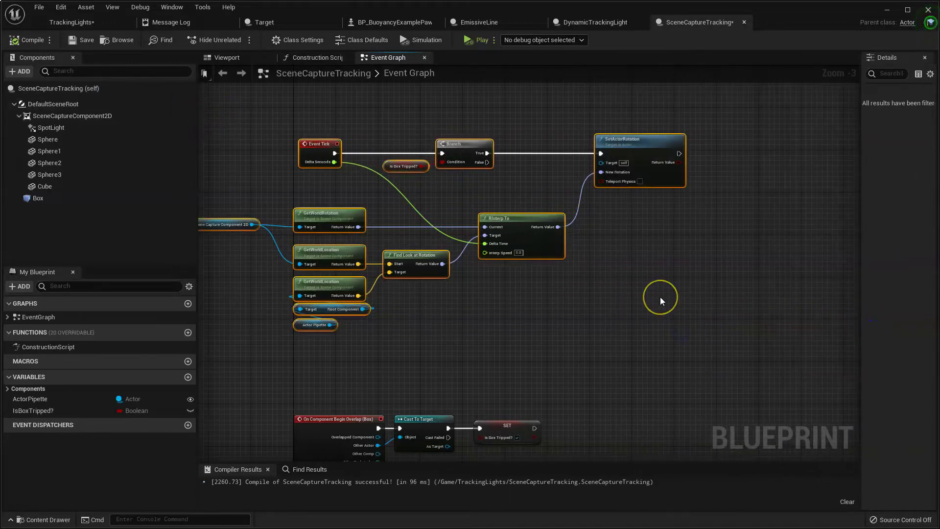
key("Home")
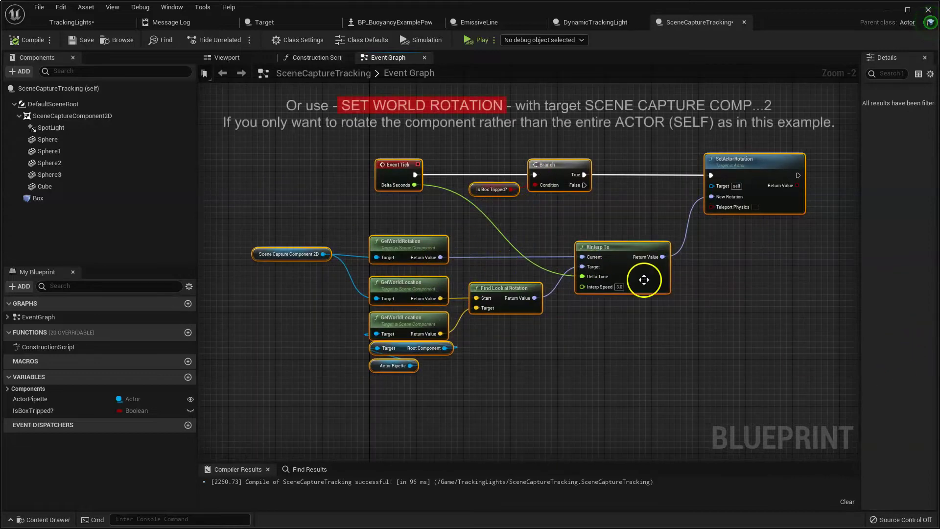
scroll(649, 279, "up", 1)
mouse_move(576, 350)
right_mouse_down()
mouse_move(630, 357)
mouse_move(595, 362)
right_mouse_up()
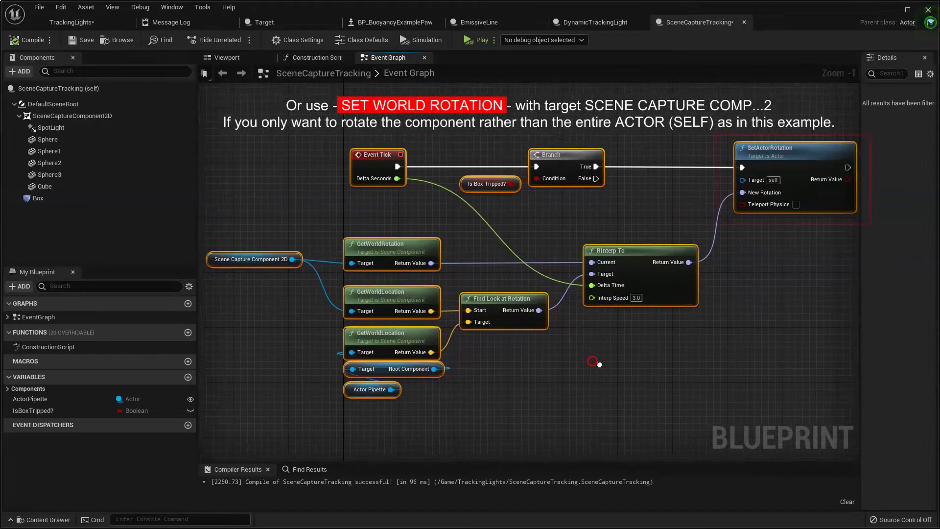
left_click(500, 116)
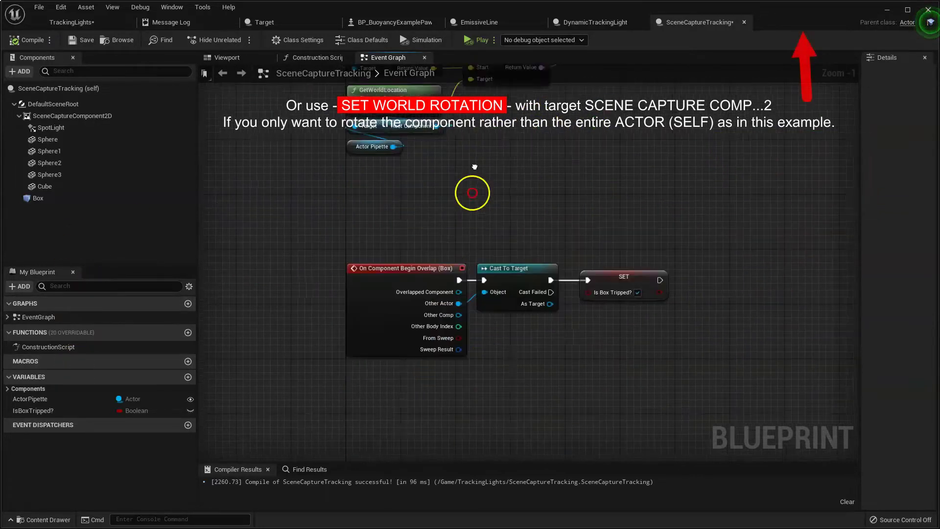
Examine the On Component Begin Overlap (Box) chain, including Cast To Target and the Is Box Tripped? SET node
right_click_drag(472, 191, 505, 166)
left_click_drag(367, 195, 852, 391)
left_click(537, 233)
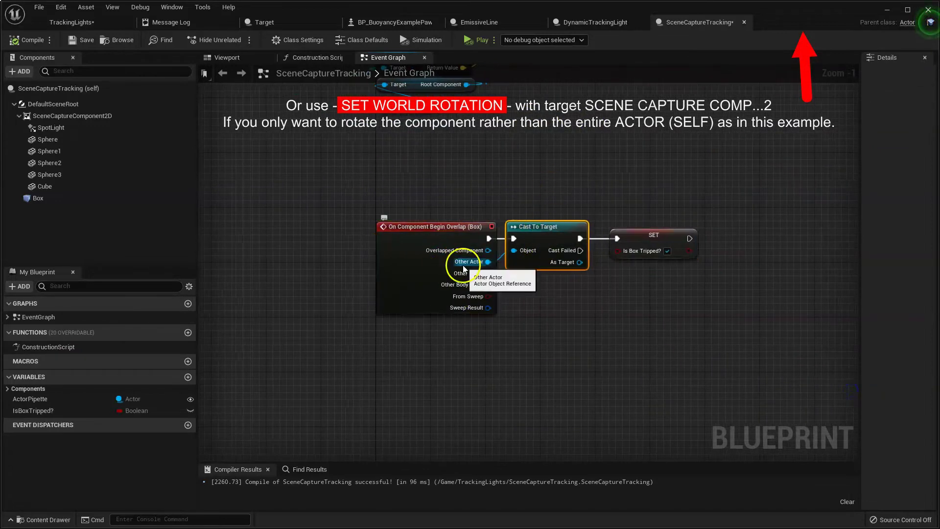
left_click_drag(561, 269, 573, 289)
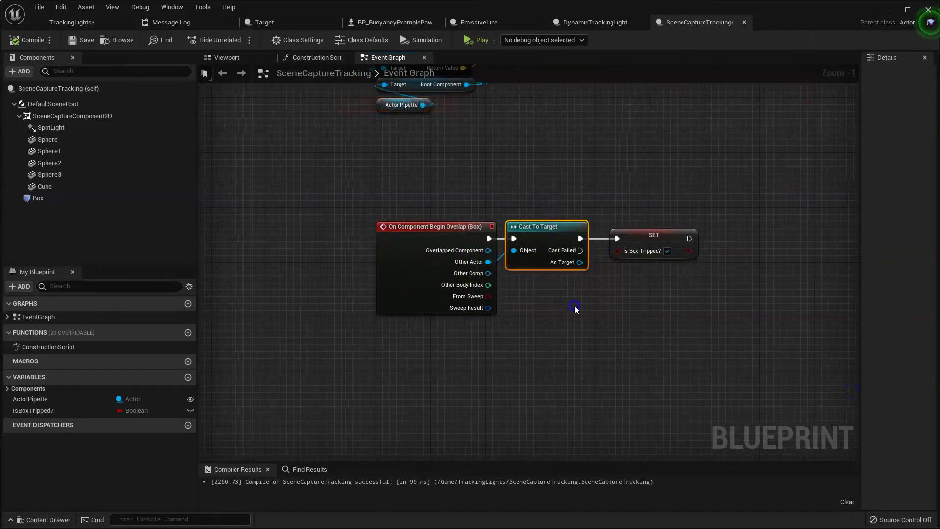
left_click_drag(615, 198, 732, 300)
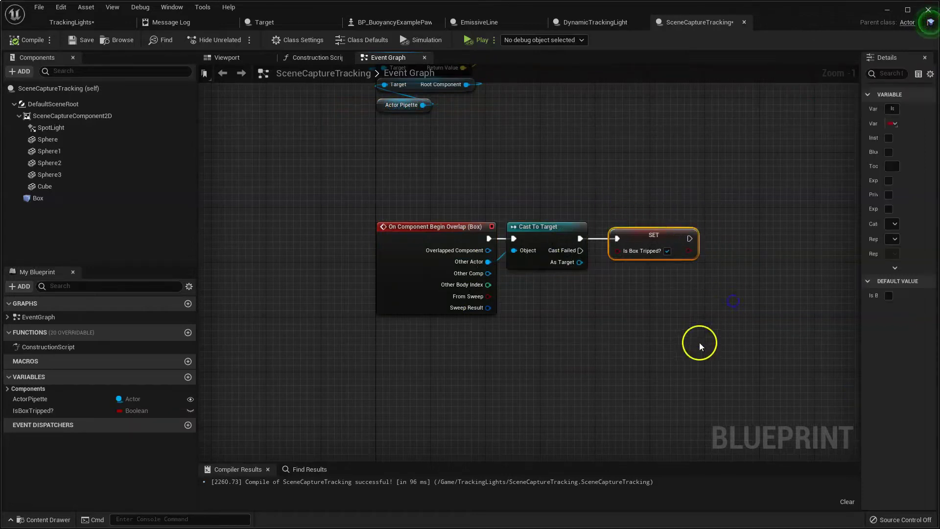
Examine the Event Tick rotation chain in SceneCaptureTracking, including GetWorldRotation, GetWorldLocation, Find Look at Rotation and the RInterp To inputs
right_click_drag(681, 279, 627, 461)
left_click_drag(704, 90, 630, 200)
right_click_drag(455, 244, 745, 246)
right_click_drag(853, 244, 850, 243)
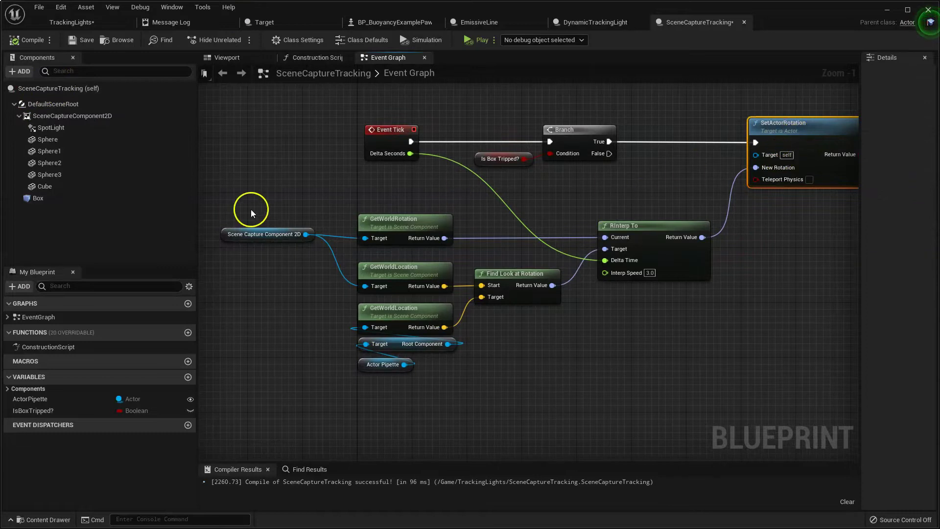
left_click_drag(233, 191, 414, 254)
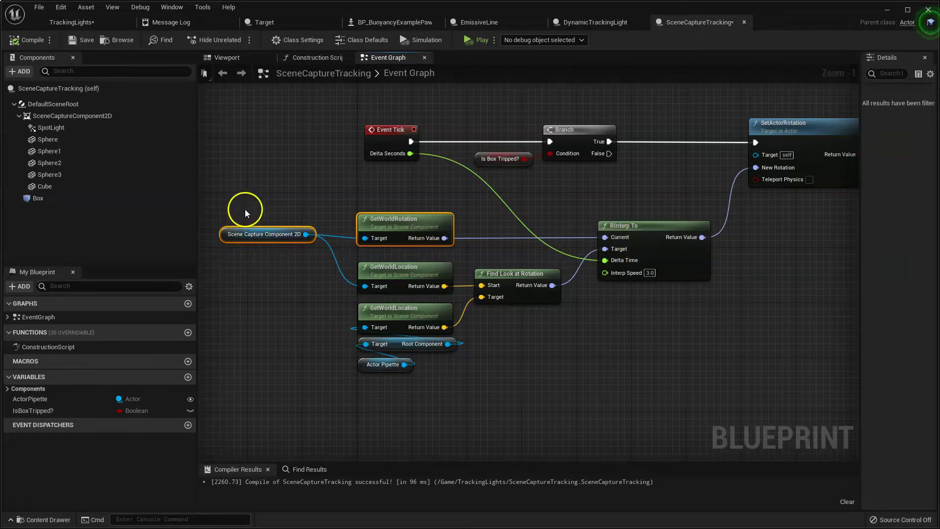
left_click_drag(306, 275, 539, 280)
left_click(478, 265)
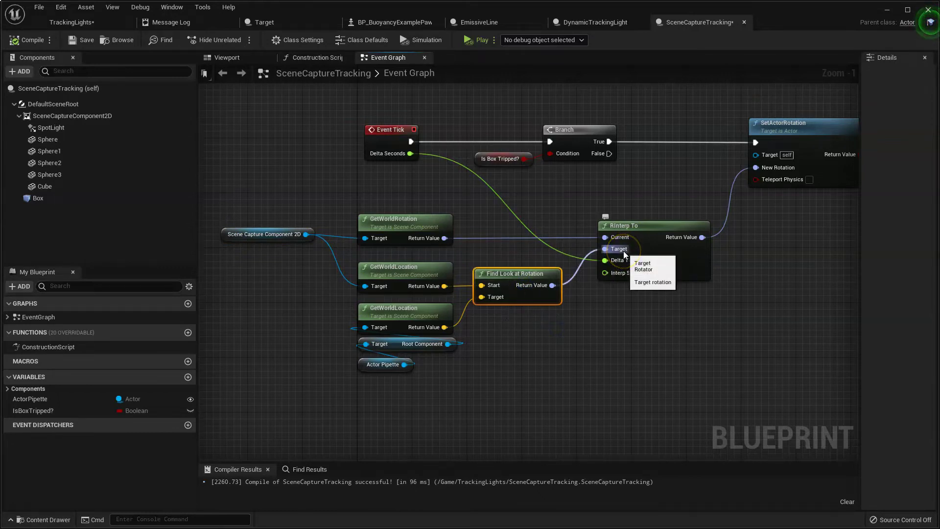
left_click(617, 310)
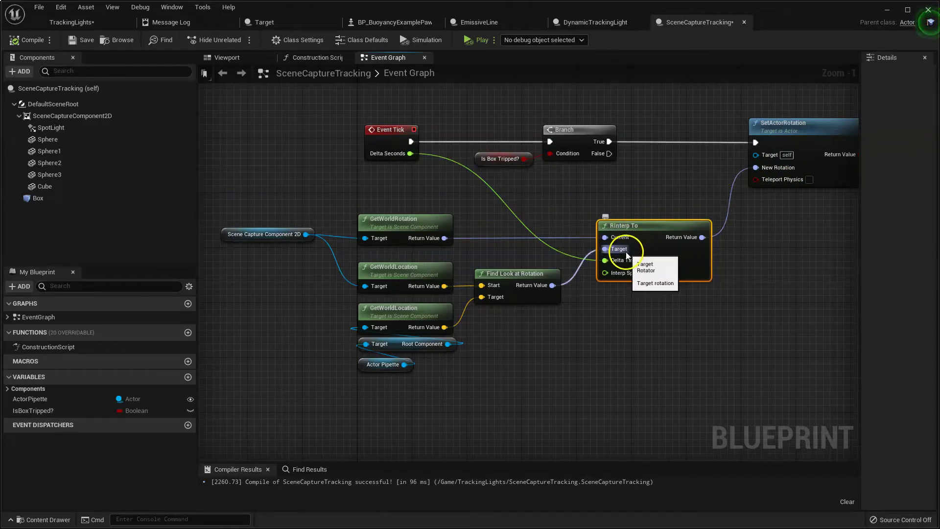
left_click(646, 316)
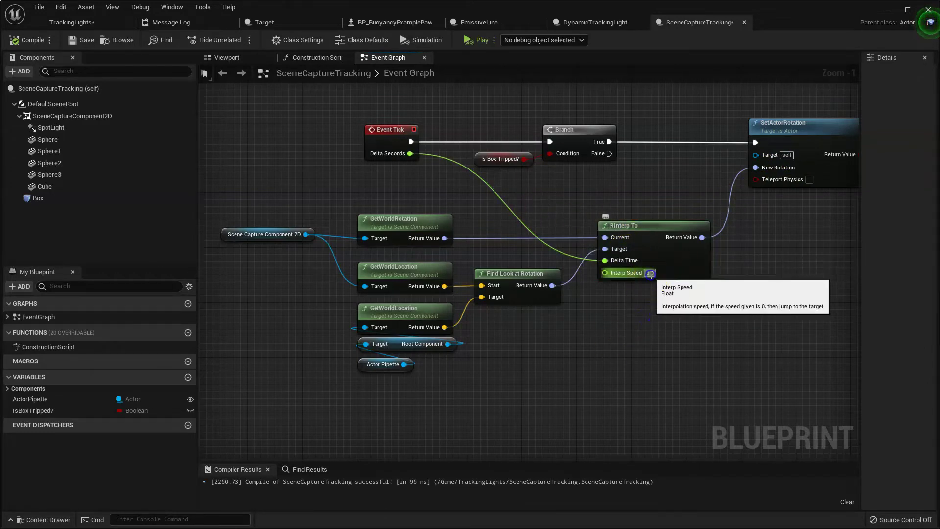
Set the Interp Speed of the RInterp To node to 10 and compile the blueprint
left_click(649, 273)
type("10")
key("Return")
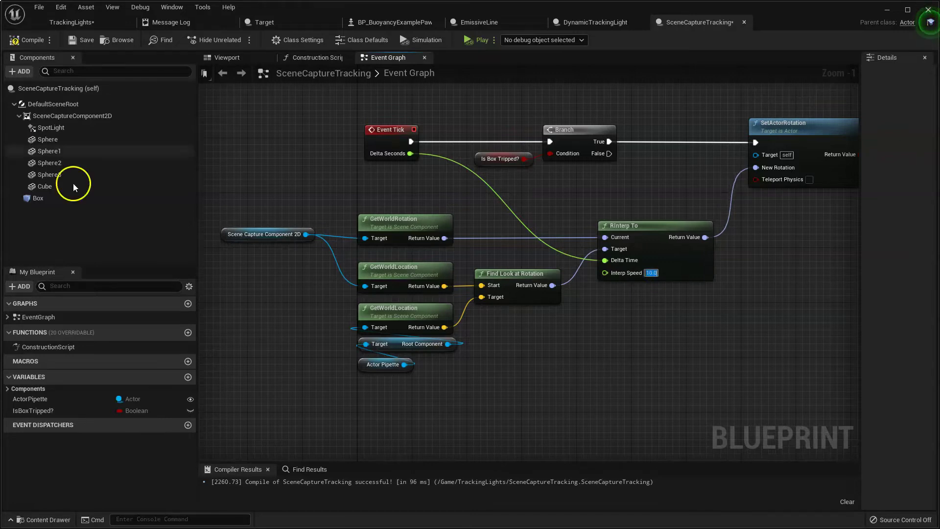
left_click(29, 39)
Test the faster tracking in the TrackingLights level by moving the TargetCamera sphere to about X -305, Y -38, Z -110, and end the simulation
left_click(71, 22)
left_click_drag(331, 230, 502, 363)
left_click_drag(464, 317, 510, 357)
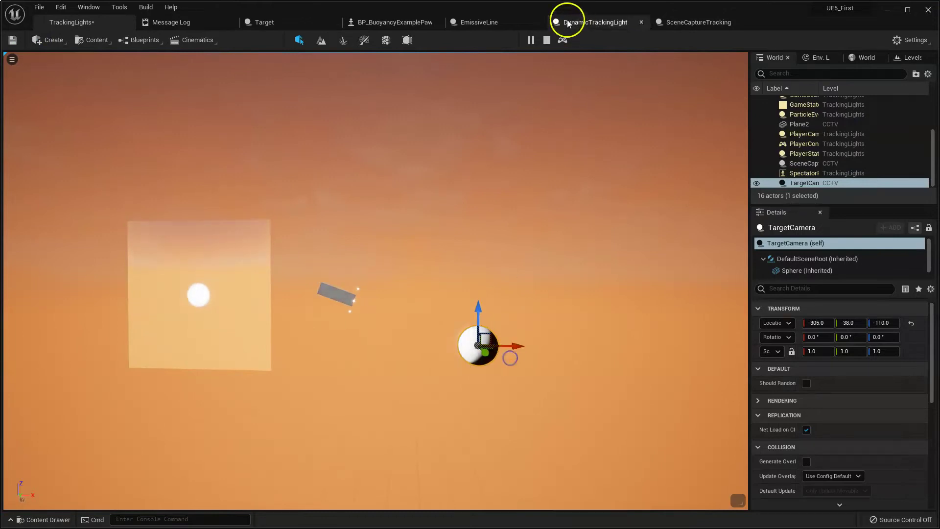
left_click(547, 40)
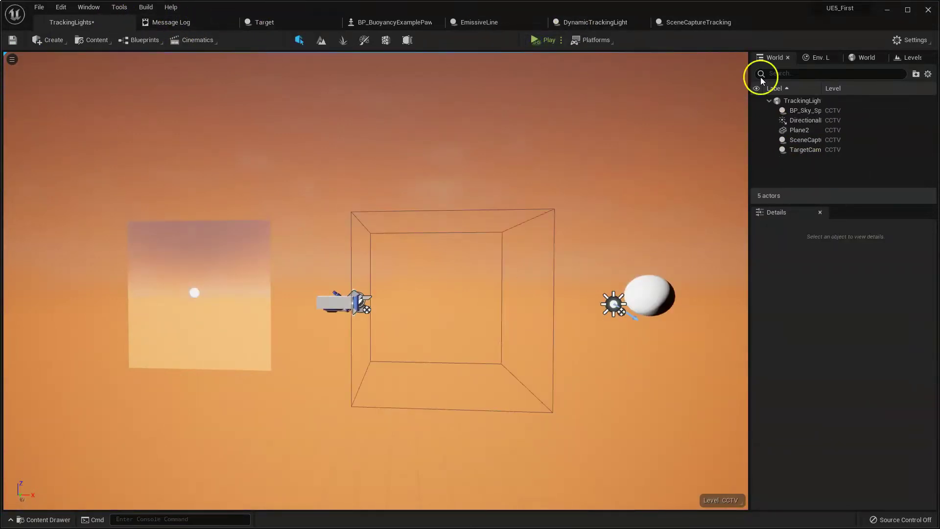
Set the RInterp To node's Interp Speed to 0.2 in SceneCaptureTracking and compile the blueprint
left_click(714, 25)
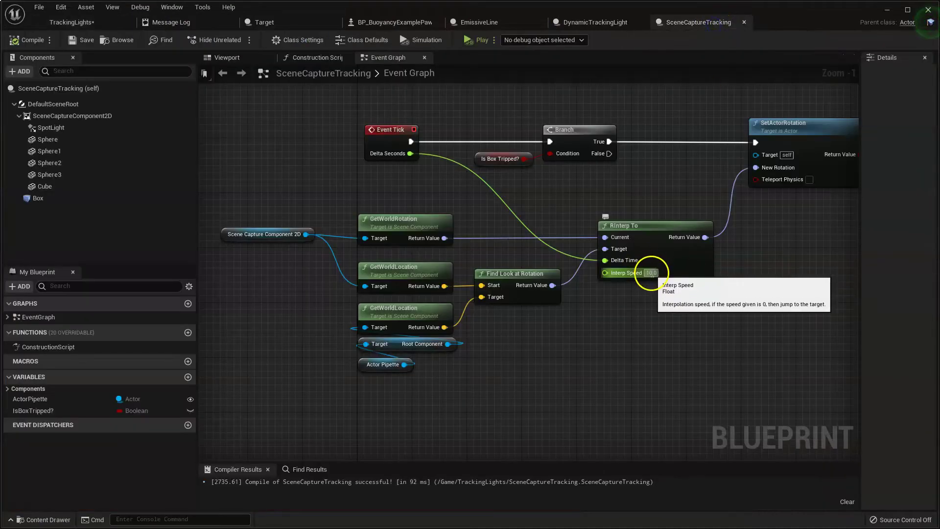
left_click(582, 406)
type("0.2")
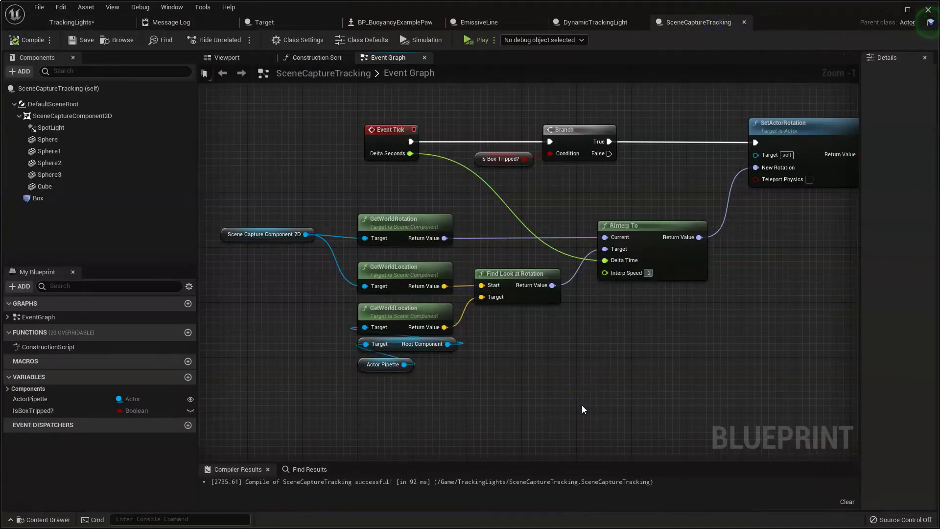
left_click(24, 23)
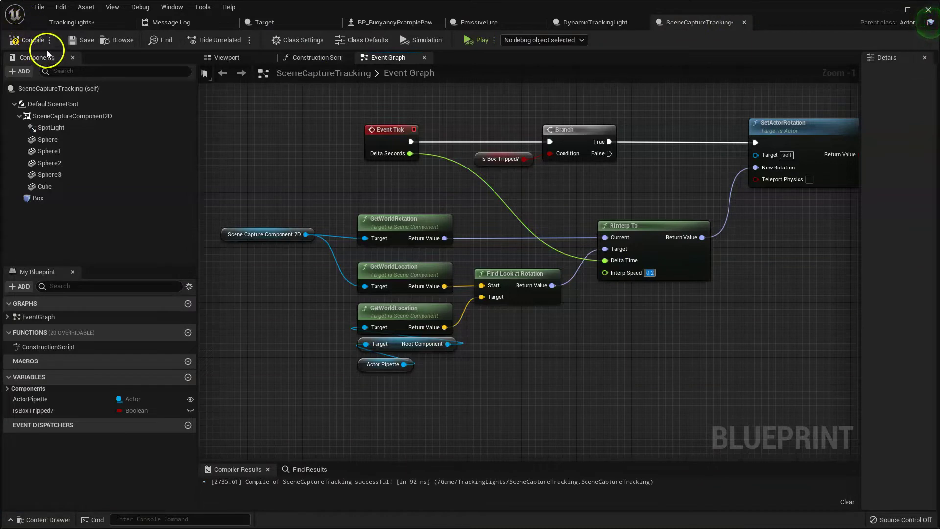
Simulate the TrackingLights level and test the slower tracking by moving the TargetCamera sphere through about X -367, Z -214 and X -61, Y -5025, Z -52
left_click(73, 23)
left_click(592, 179)
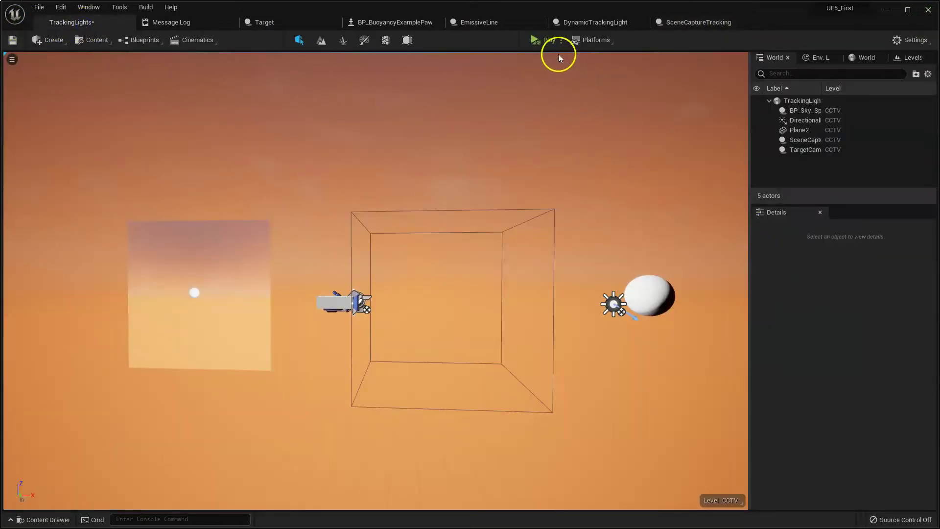
left_click(545, 40)
left_click(647, 291)
left_click_drag(690, 296, 454, 354)
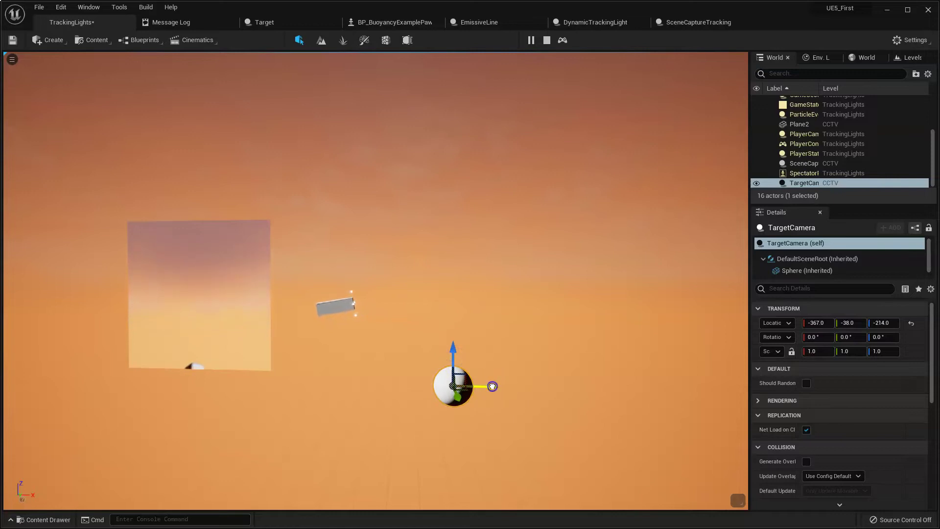
left_click_drag(492, 386, 433, 386)
left_click_drag(398, 353, 399, 288)
left_click_drag(437, 323, 434, 227)
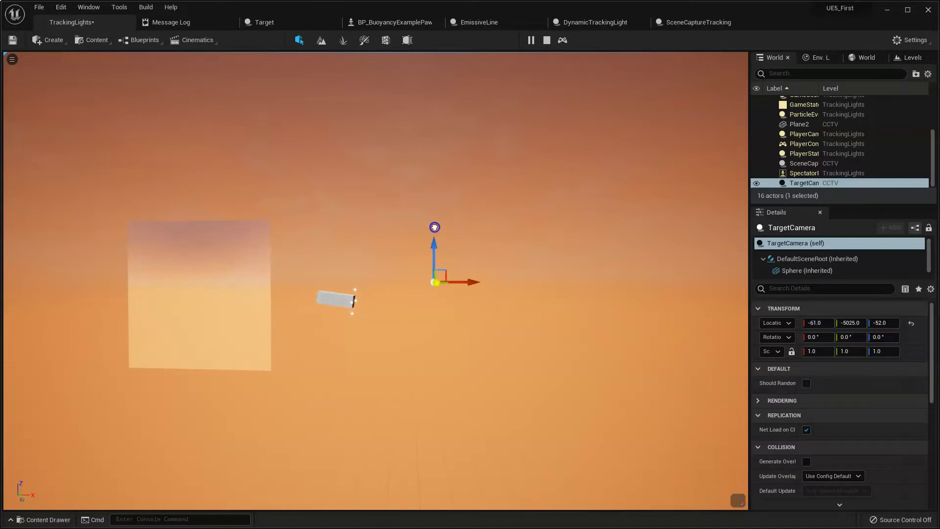
left_click_drag(423, 278, 583, 451)
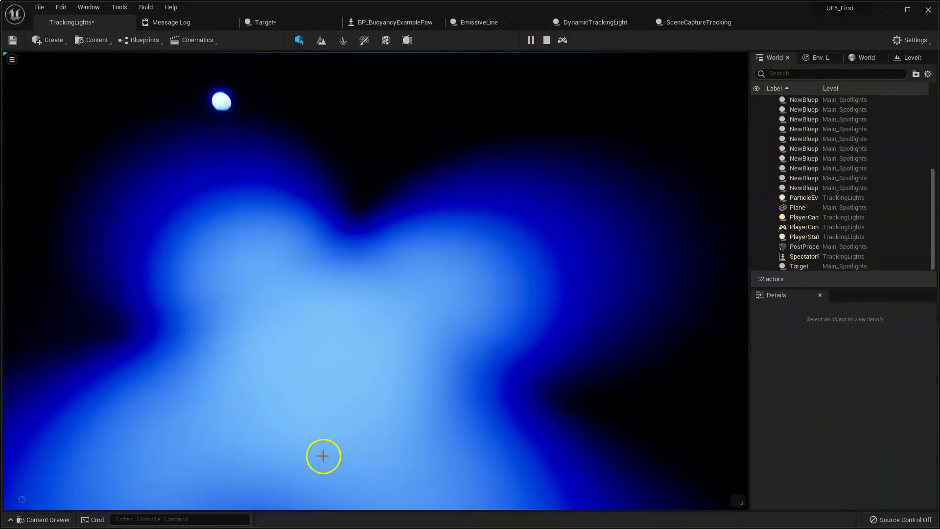
Select the Target sphere in the simulated Main_Spotlights scene, observe how the blue spotlights follow it from several angles, and end the simulation
left_click(324, 77)
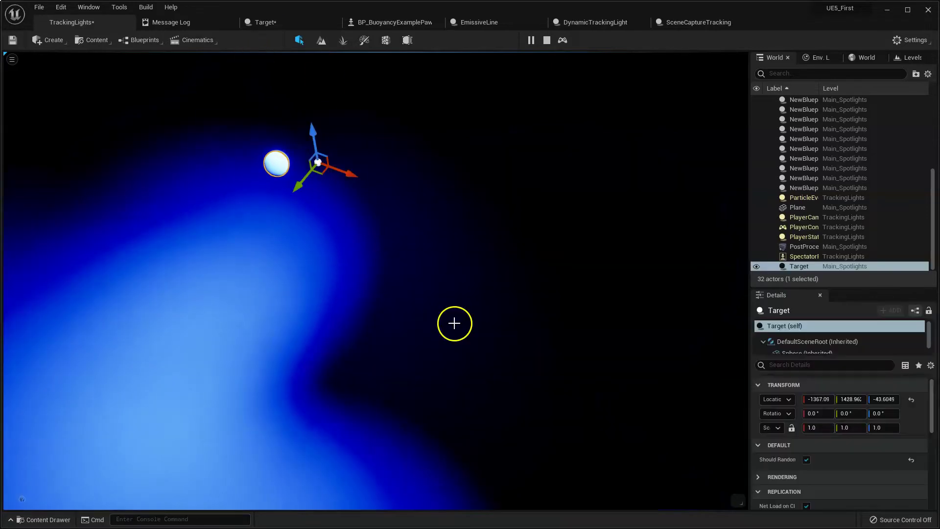
right_click_drag(455, 325, 486, 287)
right_click_drag(509, 319, 508, 342)
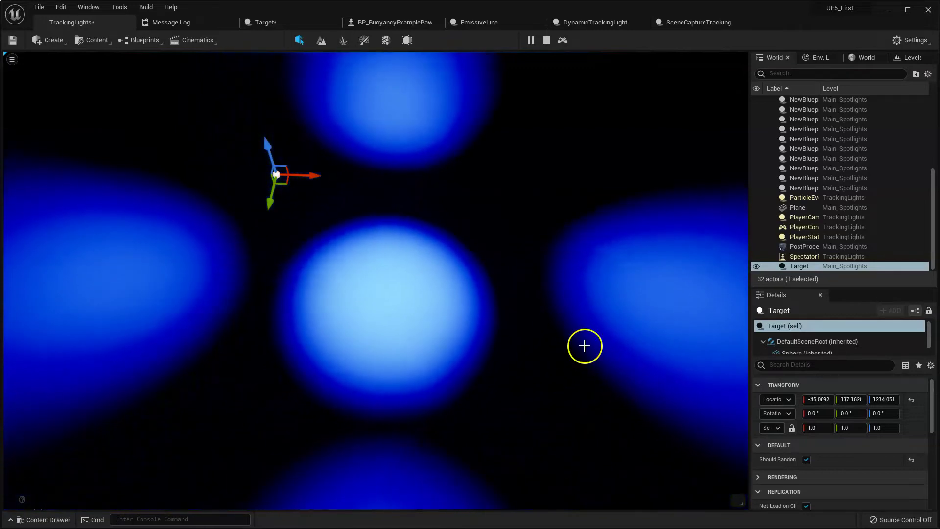
mouse_move(382, 427)
right_mouse_down()
mouse_move(447, 360)
mouse_move(499, 351)
mouse_move(388, 367)
right_mouse_up()
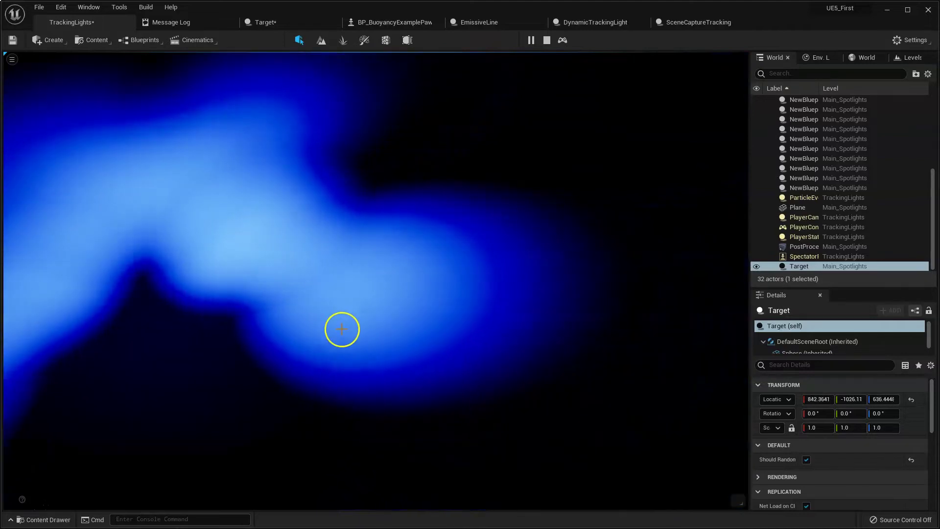
right_click_drag(315, 279, 218, 183)
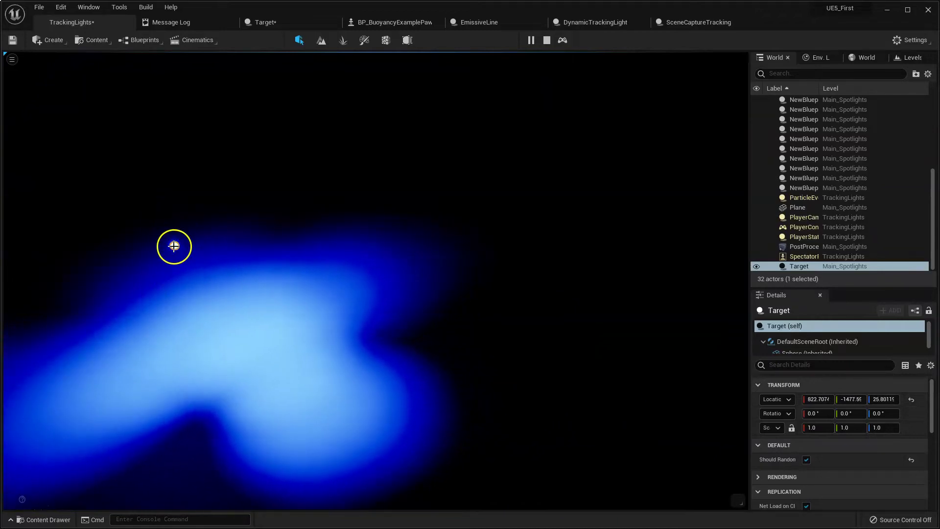
left_click(468, 369)
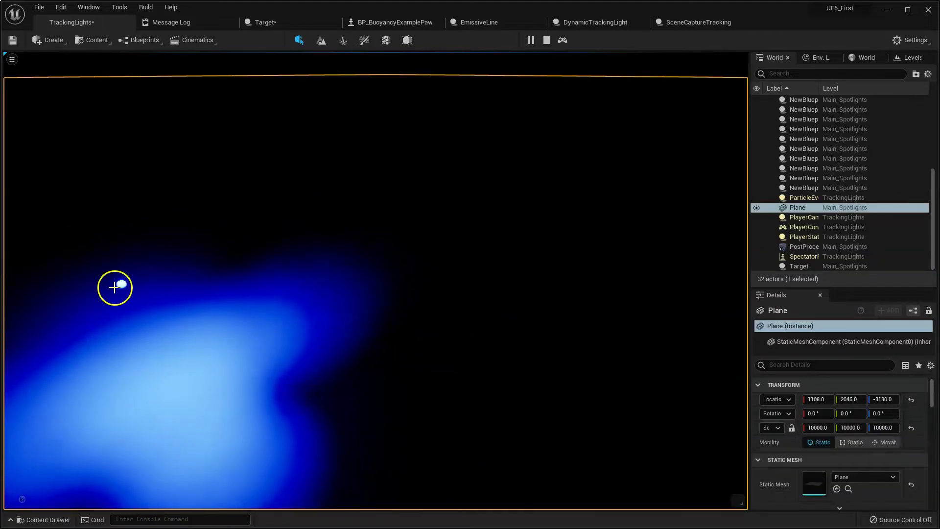
left_click(118, 286)
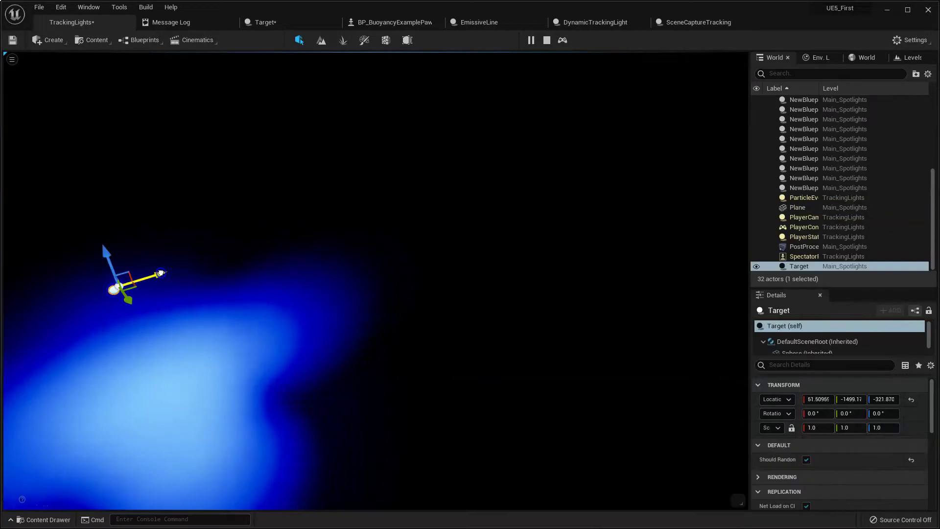
left_click_drag(198, 195, 133, 320)
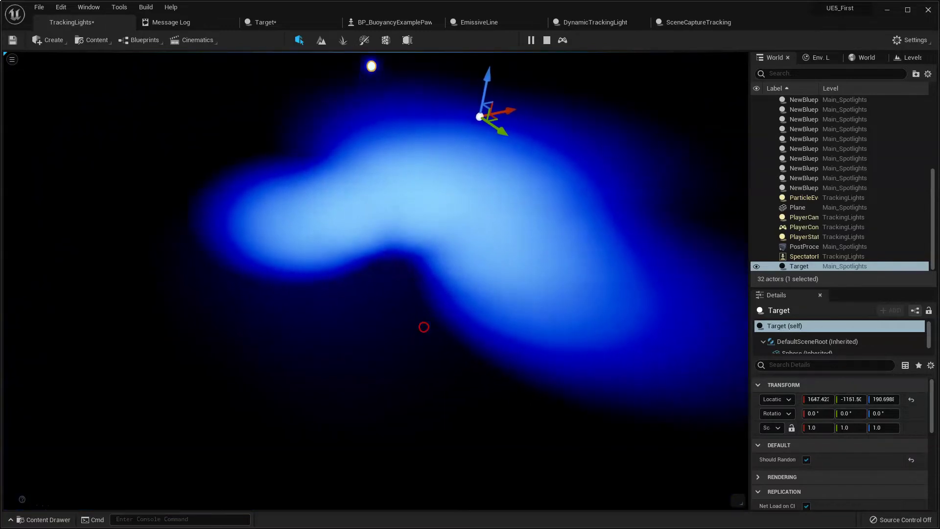
left_click(388, 342)
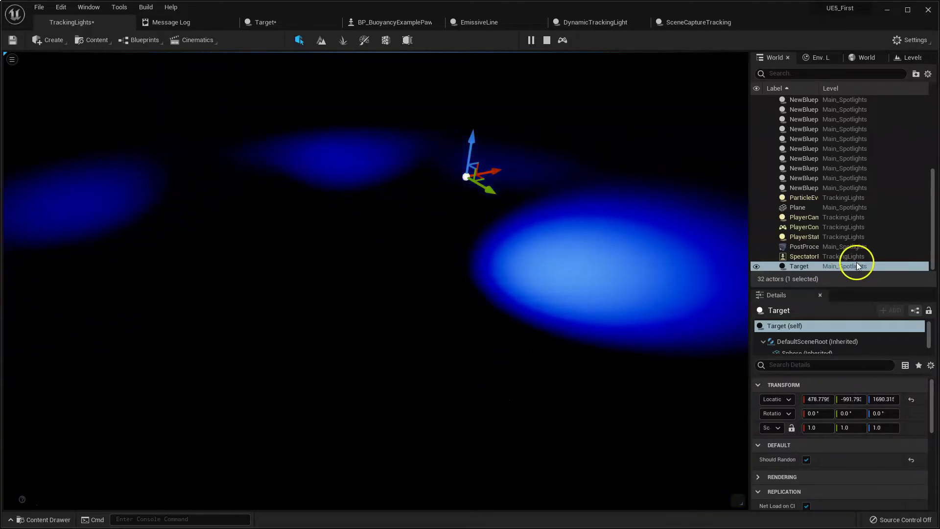
key("Escape")
Inspect the SpotLight component of the DynamicTrackingLight blueprint in its 3D preview, and compile and save the blueprint
left_click(674, 321)
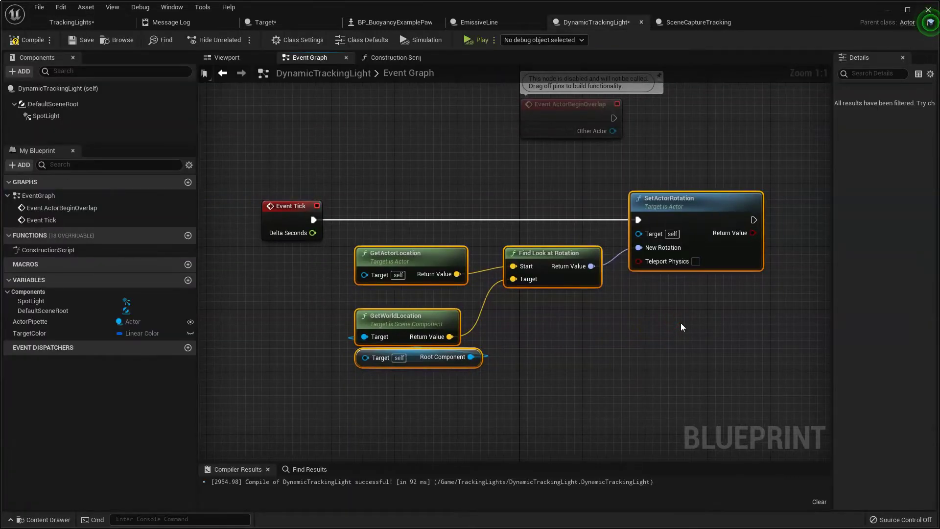
left_click(341, 170)
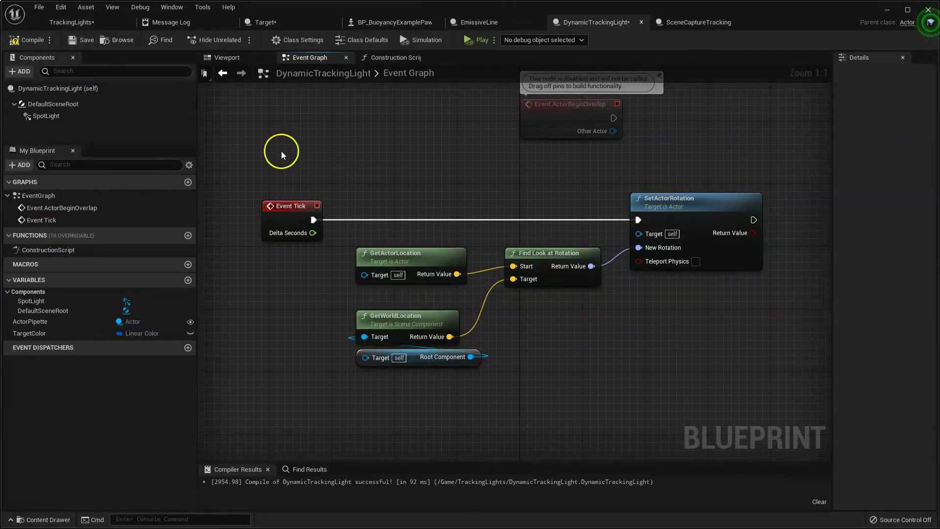
left_click(47, 116)
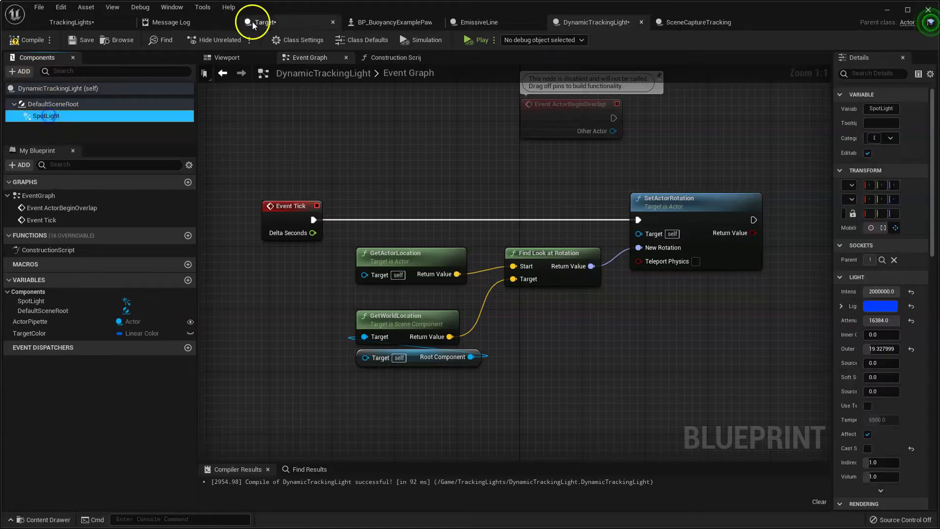
left_click(251, 56)
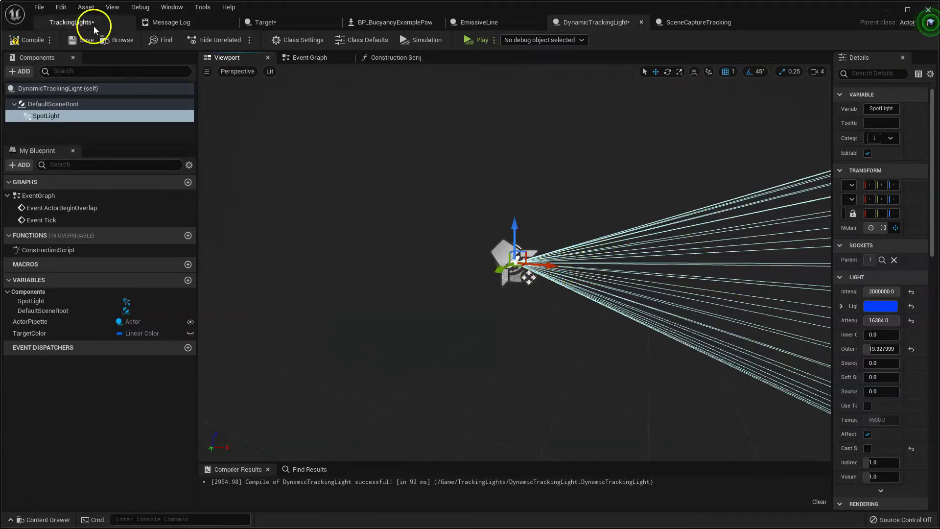
left_click(29, 39)
left_click(87, 39)
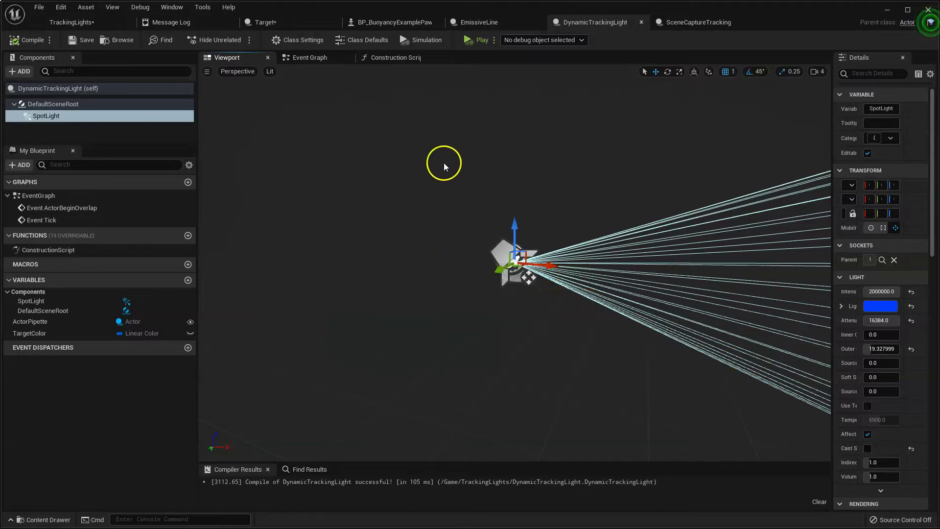
Compare the look-at rotation nodes in DynamicTrackingLight's Construction Script with those in its Event Graph
left_click(391, 57)
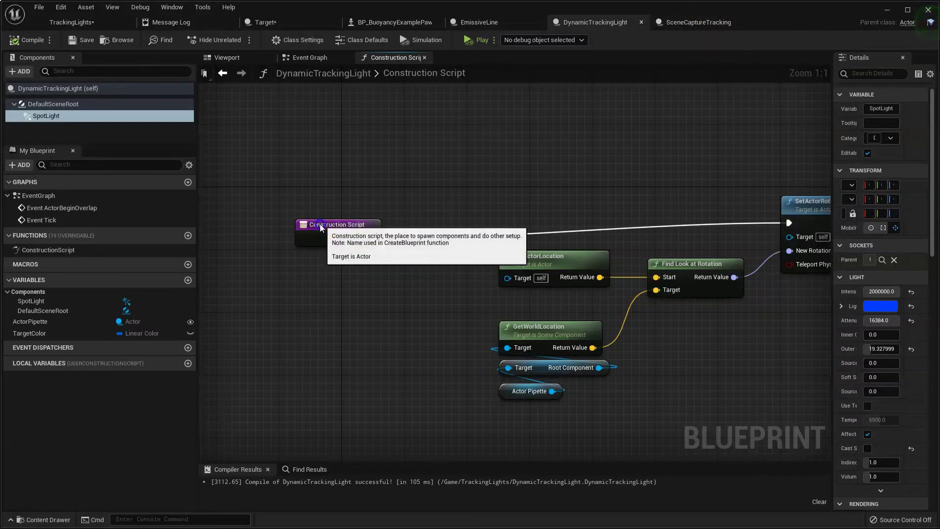
left_click(311, 57)
left_click(381, 58)
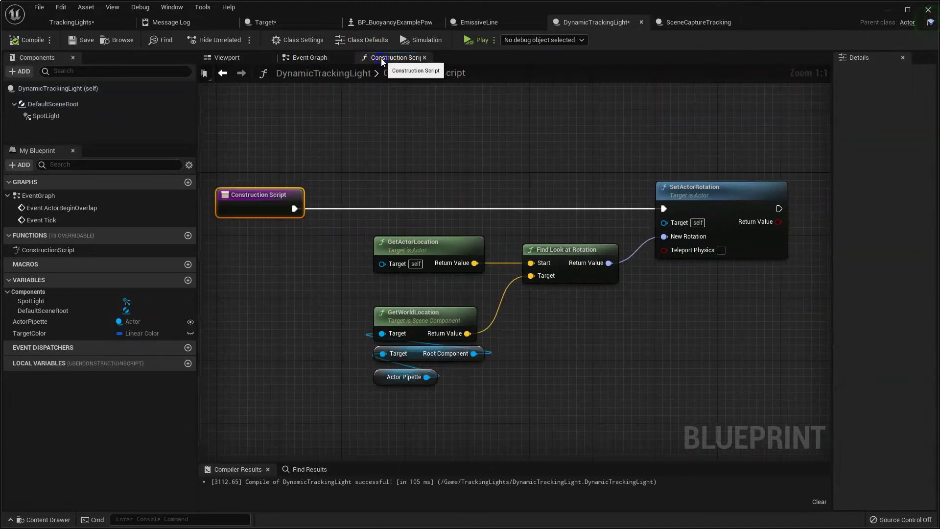
left_click(311, 58)
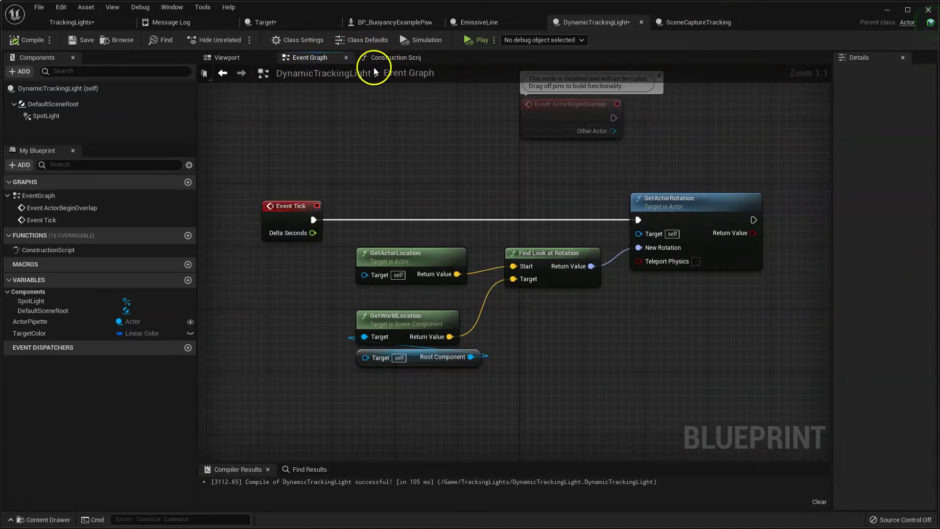
left_click(399, 58)
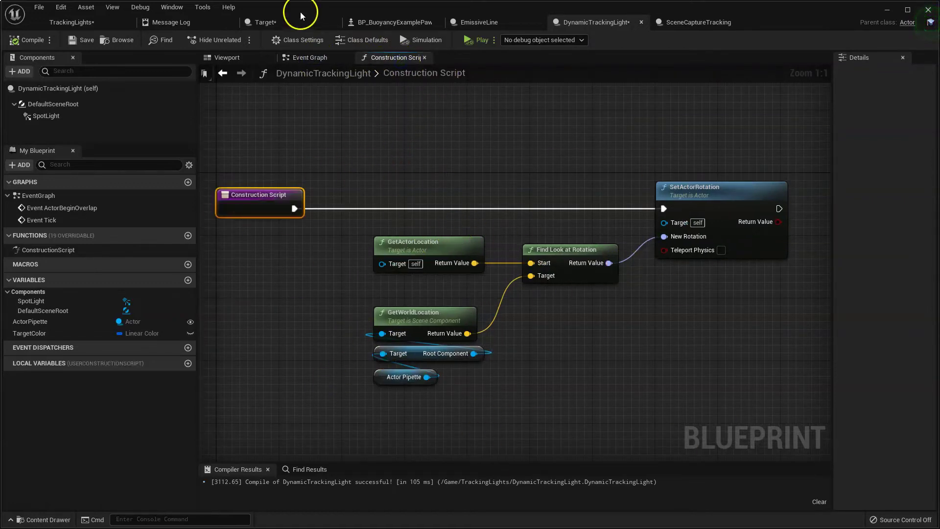
Add an Actor Pipette getter to DynamicTrackingLight's Event Graph and connect it to the Target input of the Root Component node
left_click(311, 58)
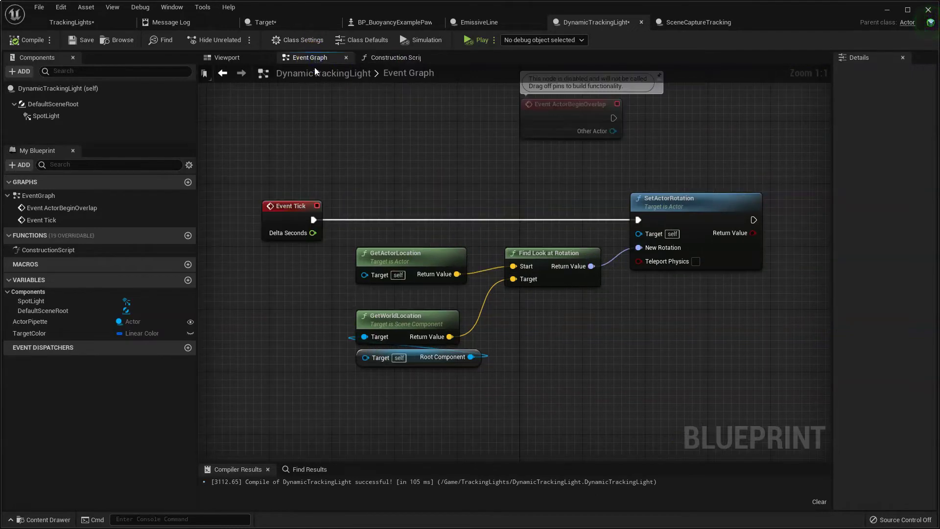
left_click_drag(66, 324, 345, 396)
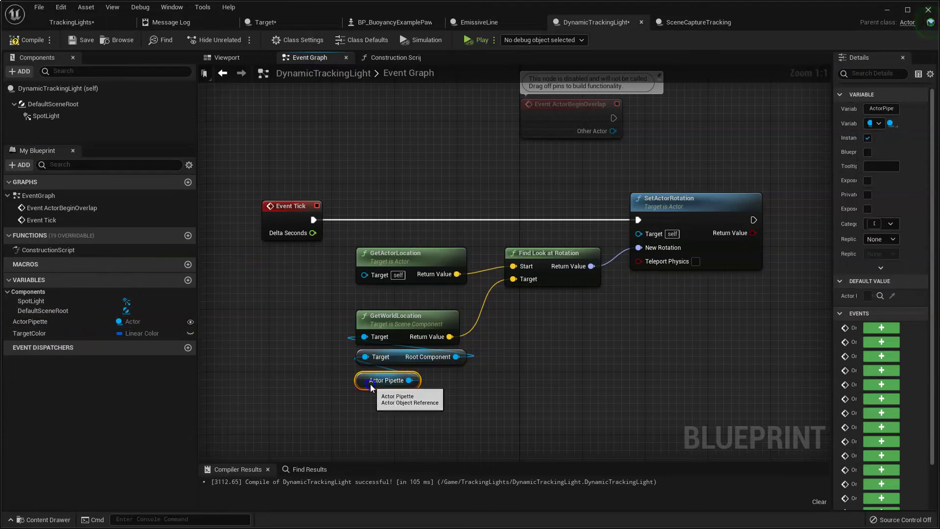
left_click(362, 386)
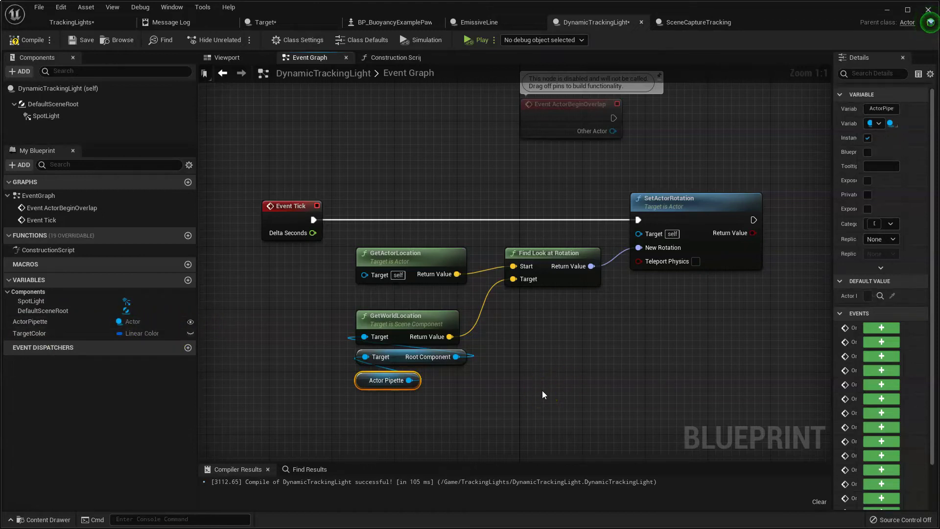
Examine DynamicTrackingLight's Event Tick chain, from GetActorLocation and the Actor Pipette's GetWorldLocation through Find Look at Rotation to SetActorRotation
left_click(529, 386)
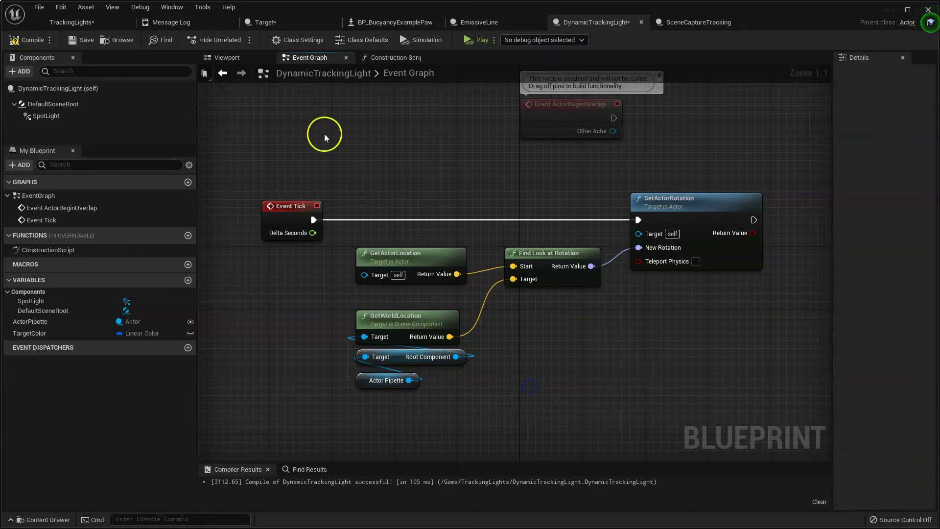
left_click(399, 255)
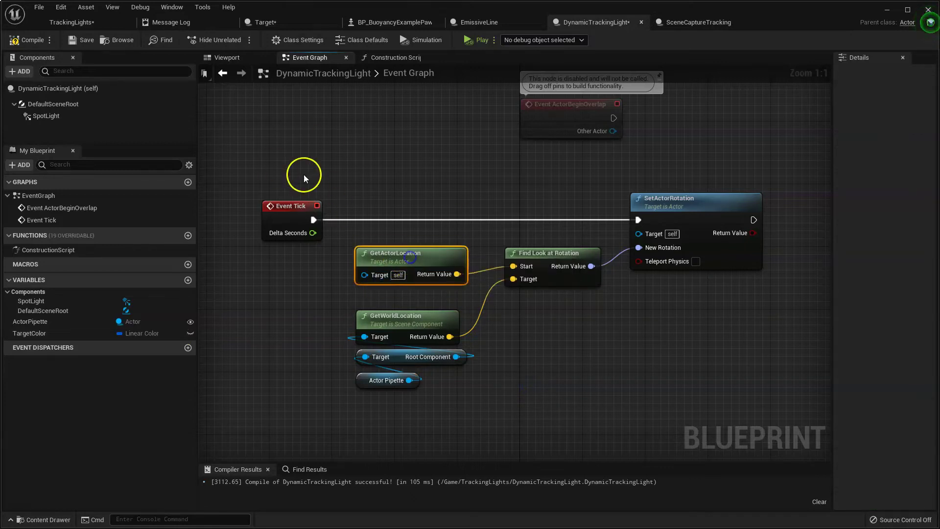
left_click_drag(256, 107, 649, 391)
left_click(504, 183)
left_click_drag(335, 211, 724, 426)
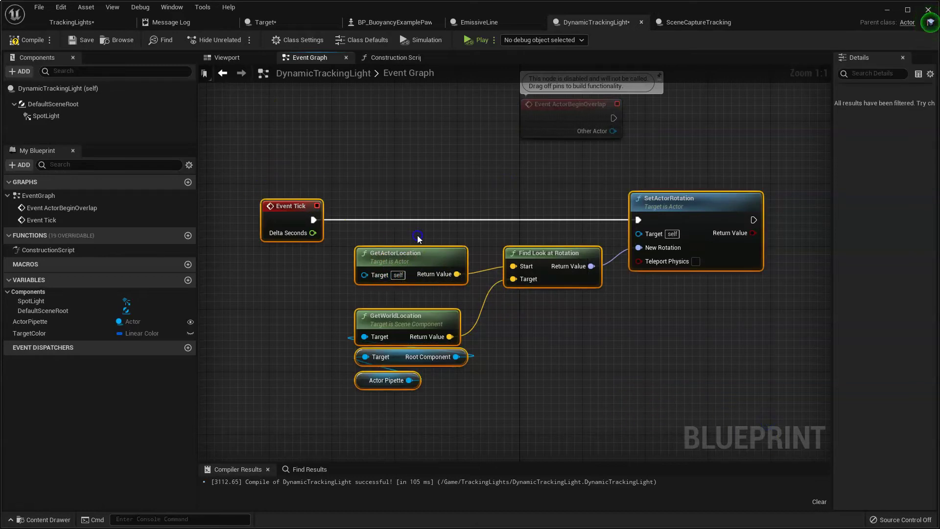
left_click(414, 256)
left_click(541, 253)
left_click_drag(332, 312, 495, 405)
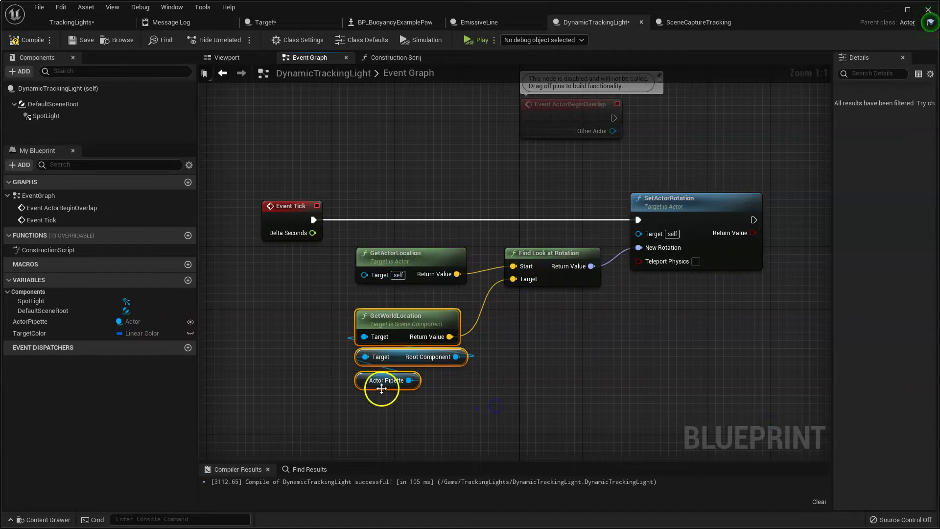
left_click(365, 379)
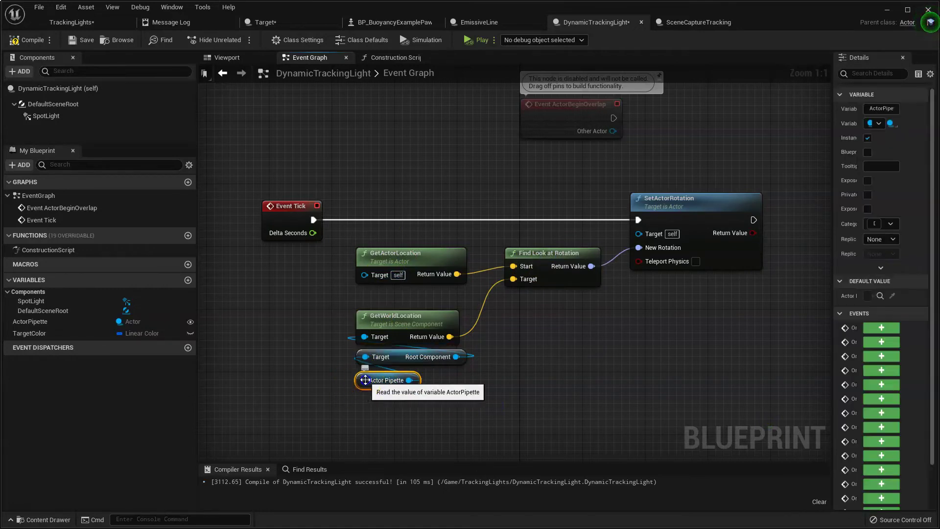
left_click_drag(333, 308, 514, 426)
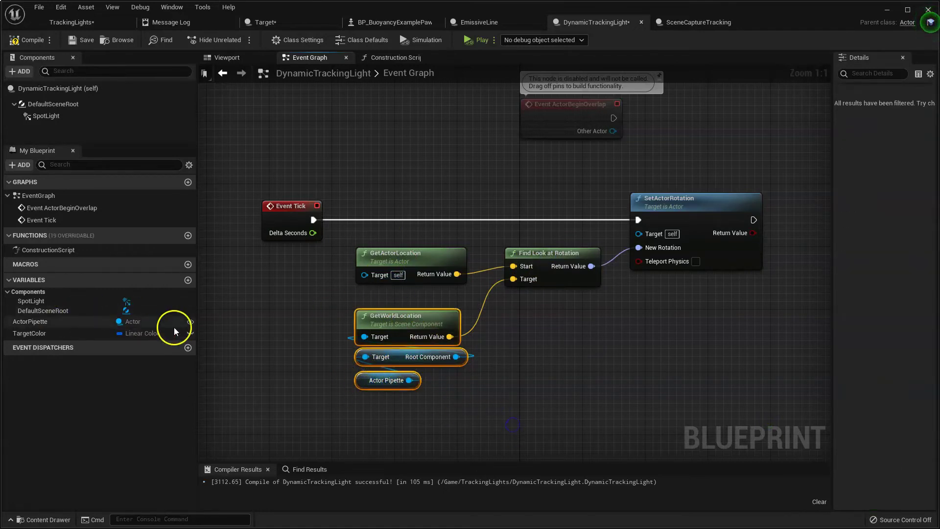
left_click(542, 370)
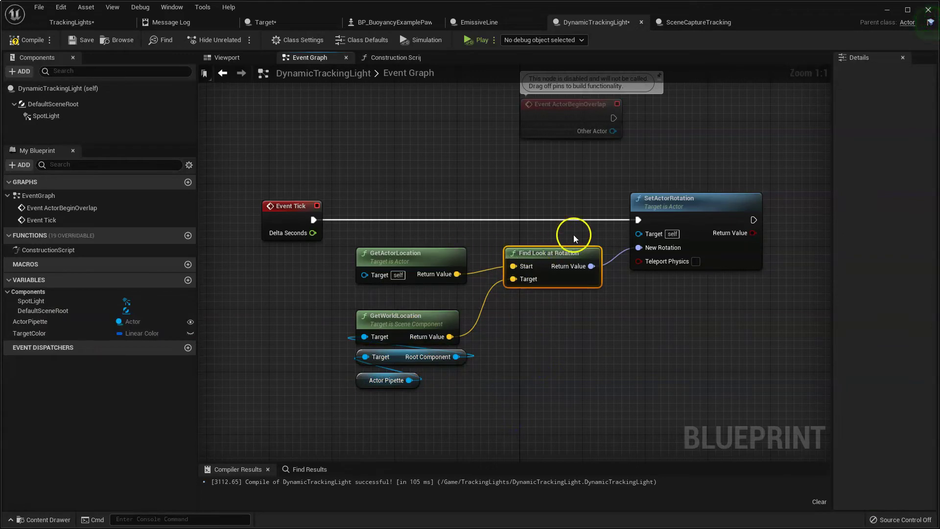
left_click_drag(651, 170, 768, 313)
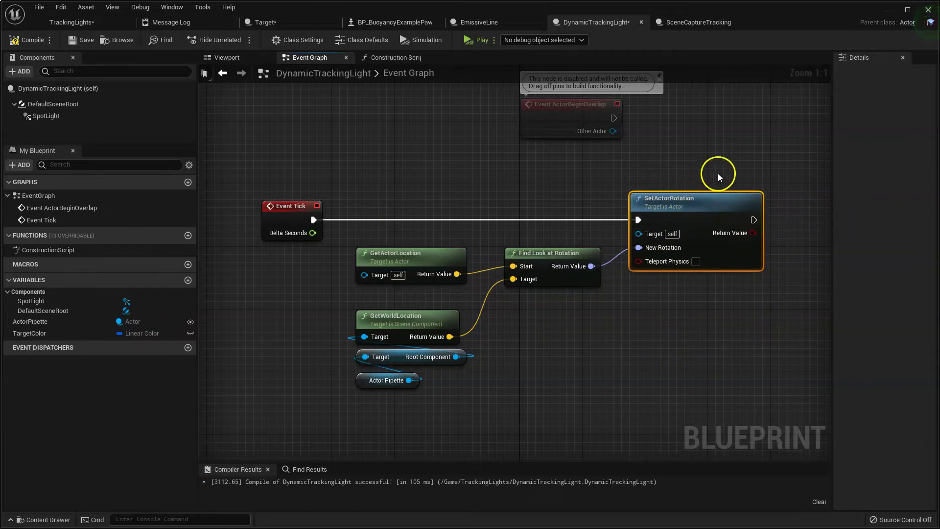
Compile and save the DynamicTrackingLight blueprint, and start simulating the Main_Spotlights scene in the TrackingLights level
left_click(38, 41)
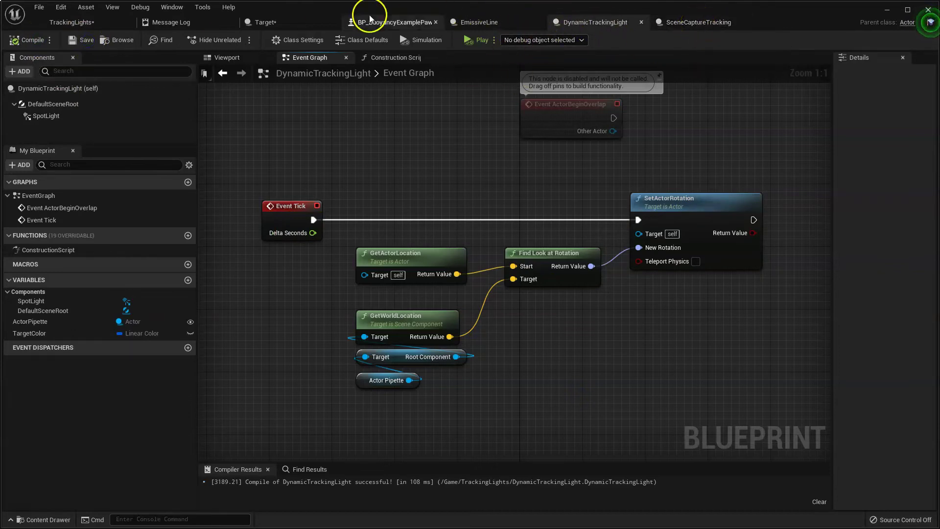
left_click(85, 21)
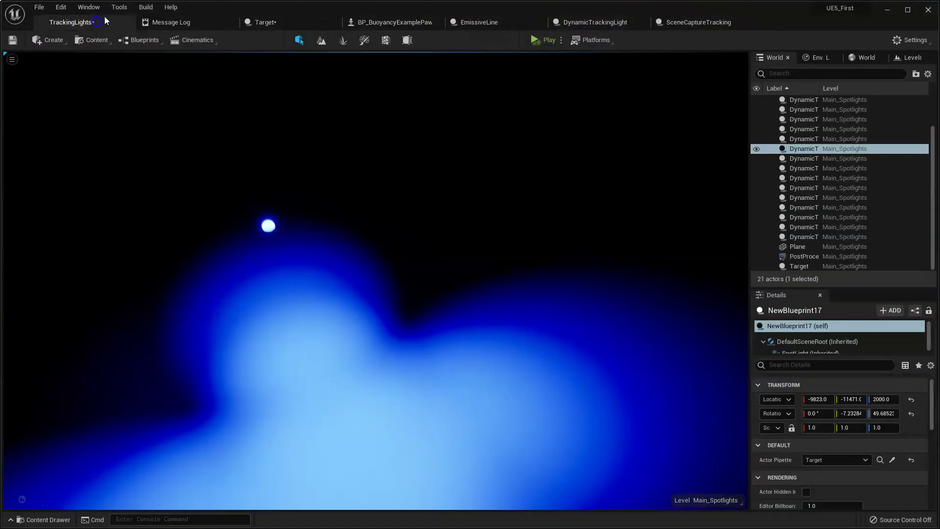
left_click(544, 42)
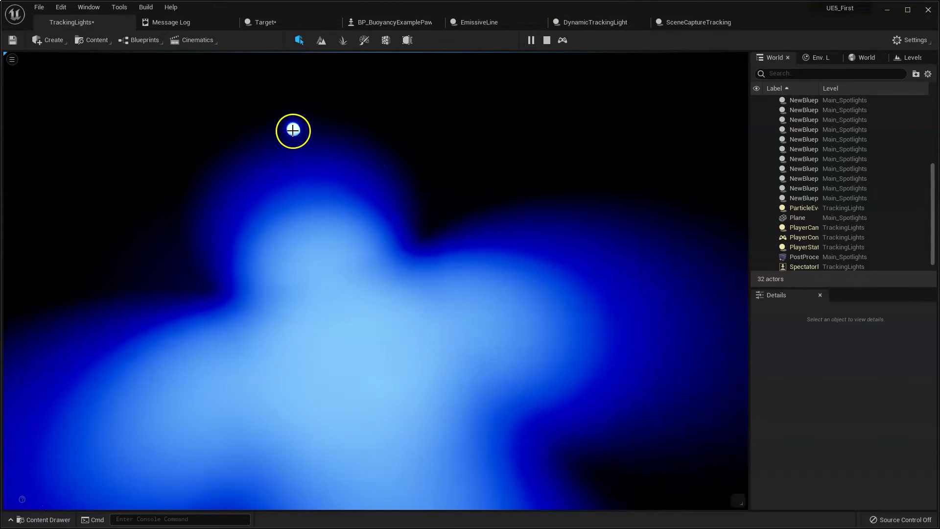
Check a spotlight's Actor Pipette reference in the running simulation, and move the Target sphere along its axes to test the tracking
left_click(293, 130)
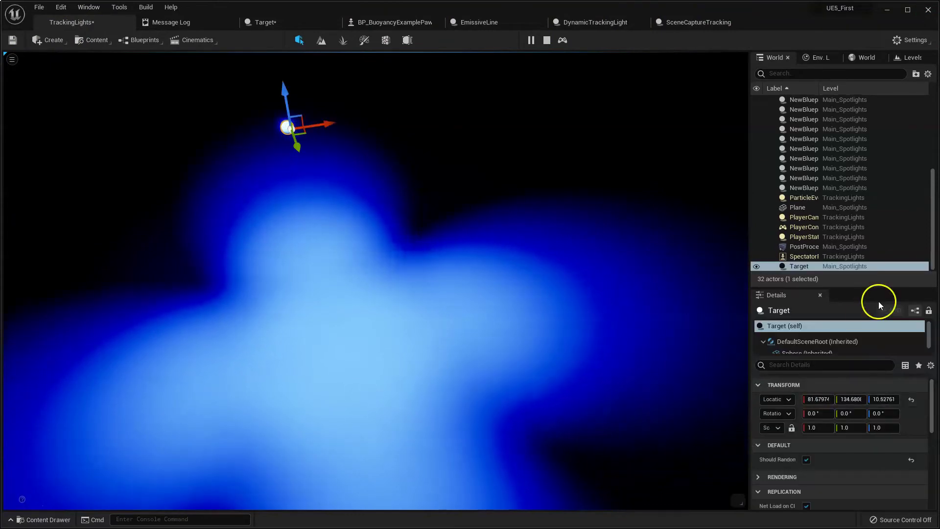
left_click(799, 140)
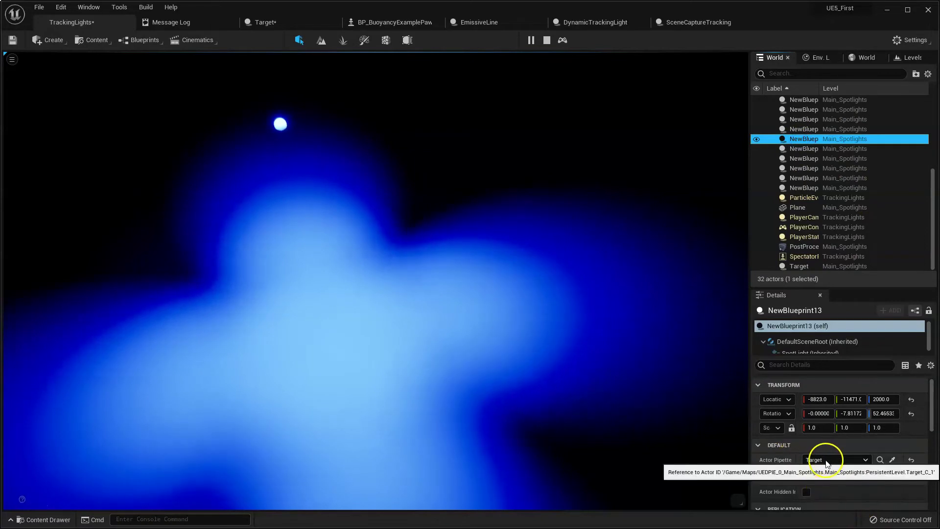
left_click(285, 120)
left_click(310, 116)
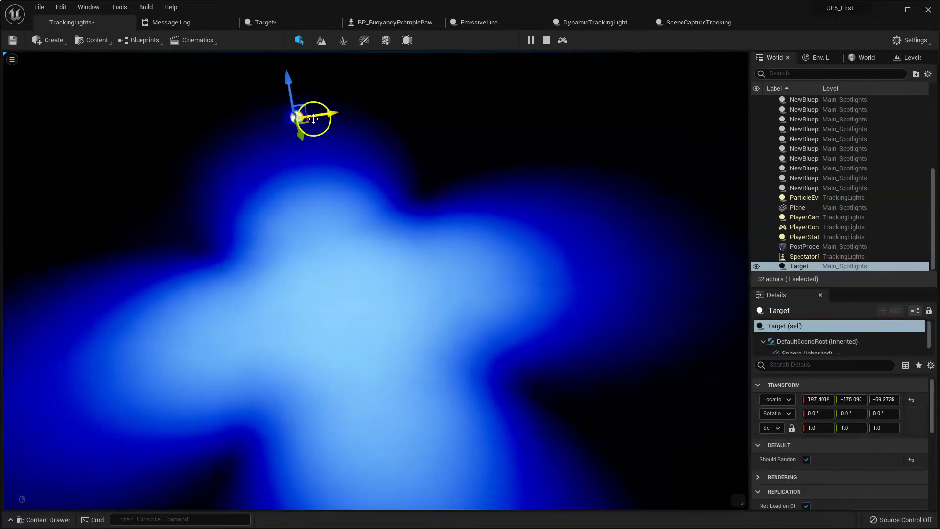
left_click_drag(335, 115, 411, 201)
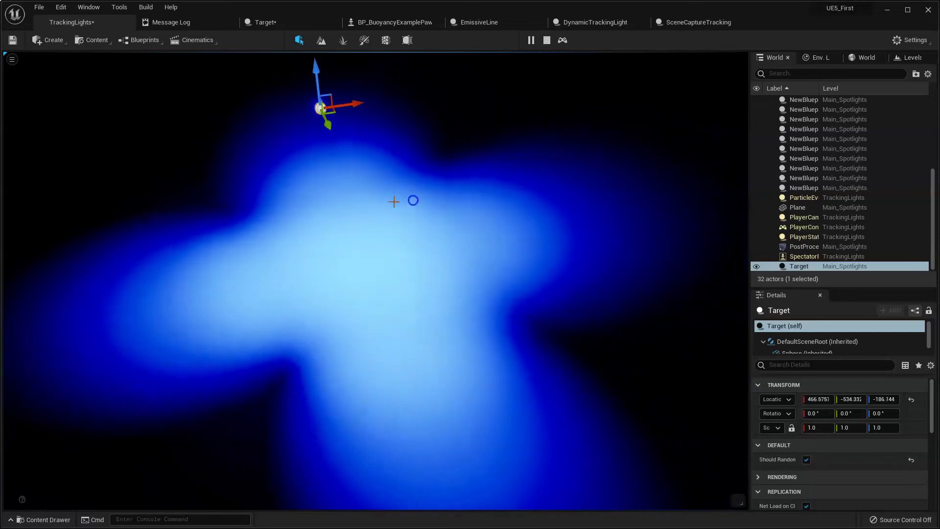
left_click_drag(324, 127, 463, 302)
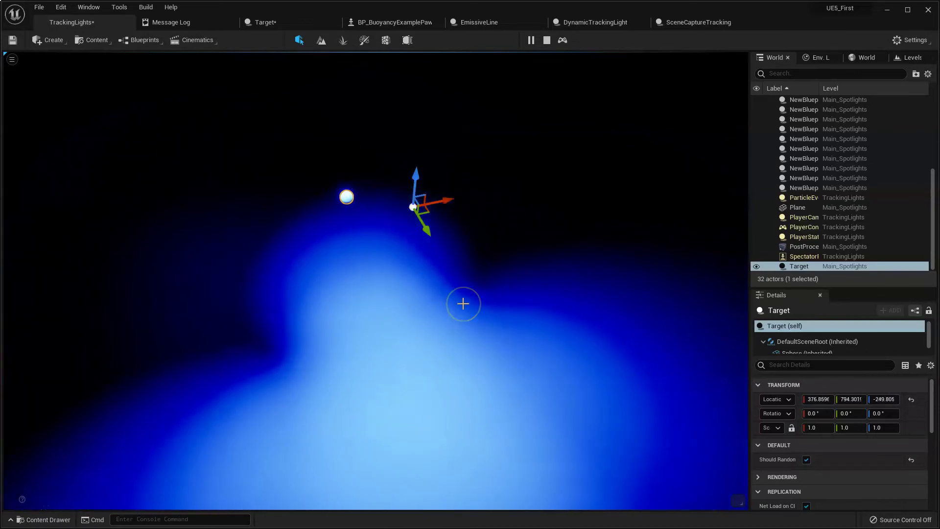
right_click_drag(438, 321, 438, 321)
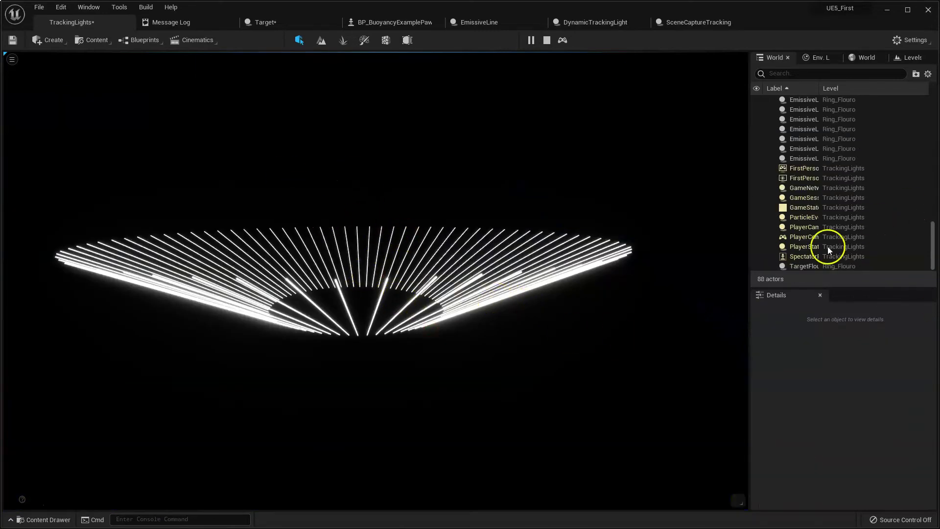
Select TargetFlouro in the simulated Ring_Flouro scene and move it around and vertically to test how the emissive lines follow it
left_click(823, 266)
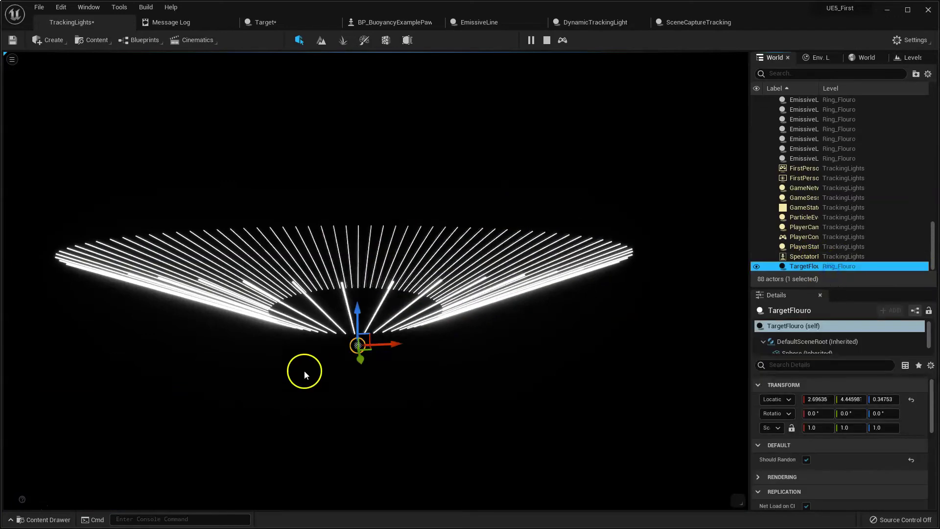
left_click_drag(355, 313, 651, 414)
left_click_drag(631, 331, 584, 239)
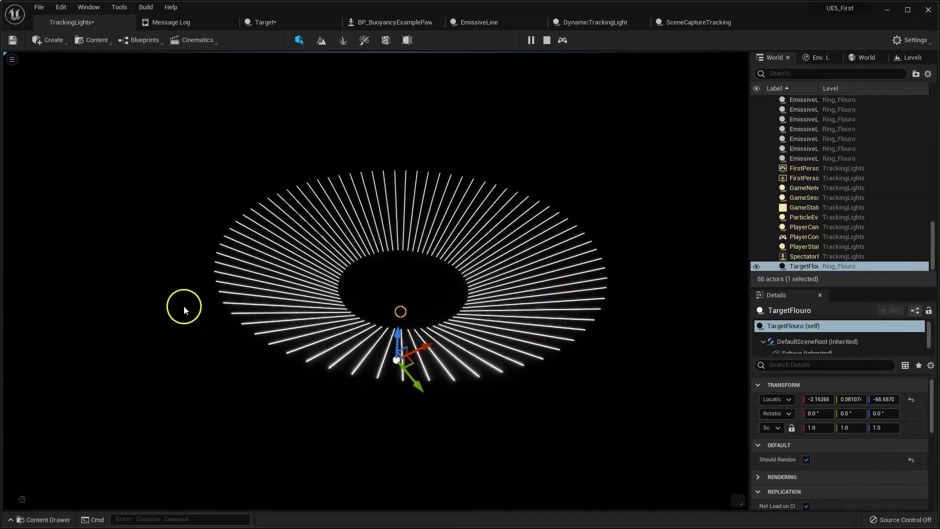
left_click_drag(398, 327, 398, 168)
left_click(572, 434)
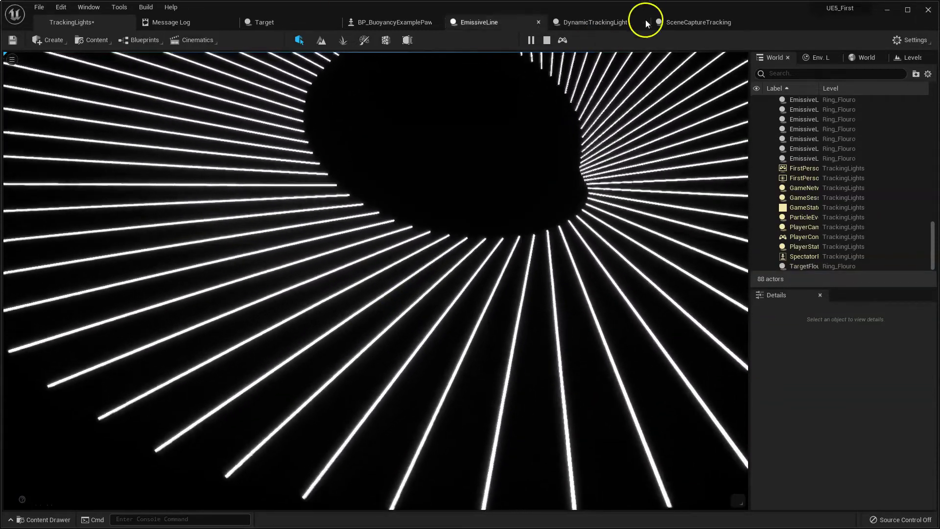
Inspect the Cylinder component of the EmissiveLine blueprint in its 3D preview, and compile and save the blueprint
right_click_drag(594, 275, 643, 272)
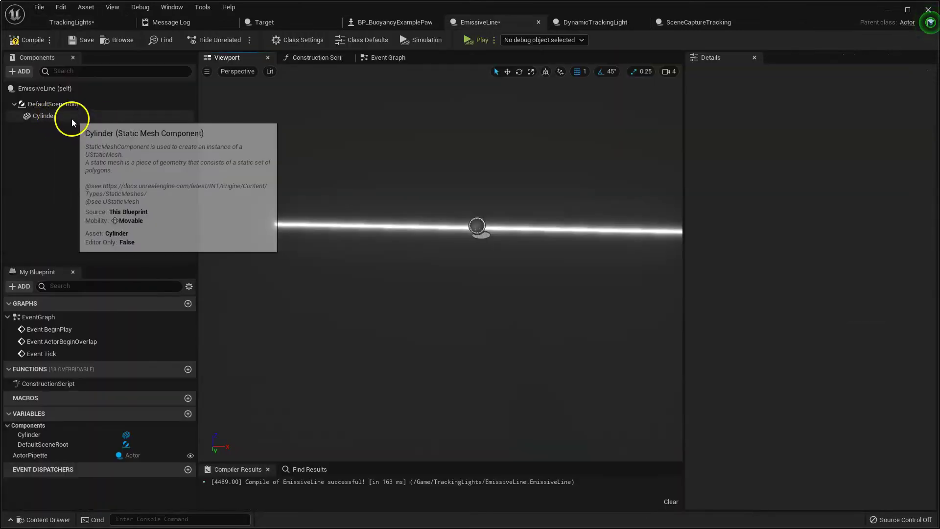
left_click(72, 119)
right_click(549, 292)
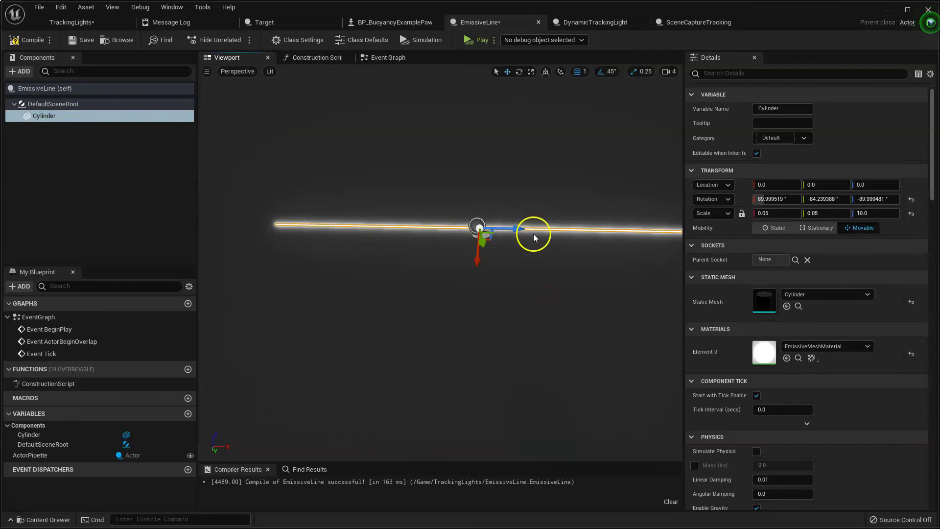
right_click_drag(664, 241, 467, 313)
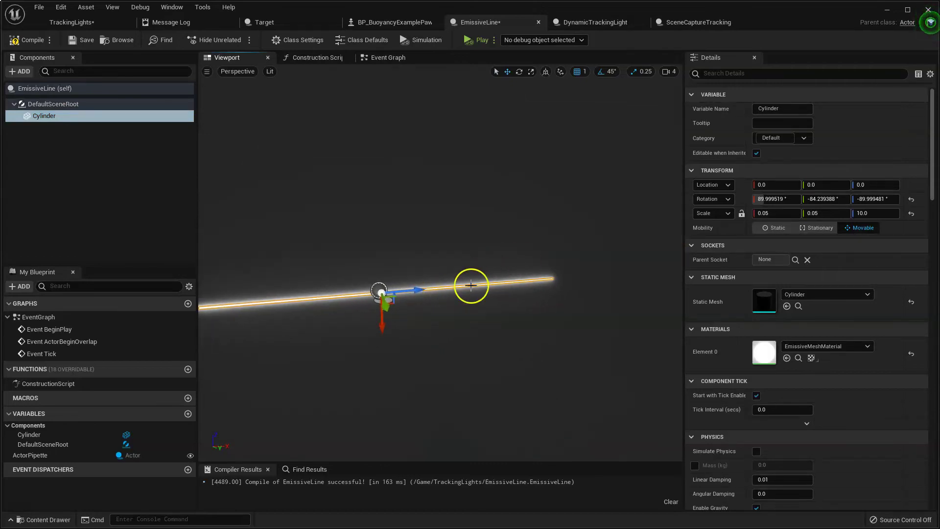
left_click(30, 39)
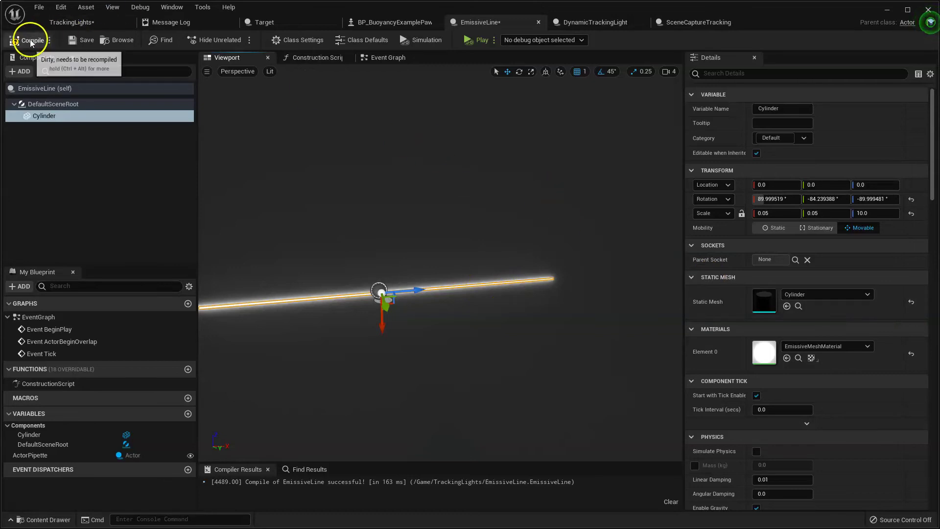
left_click(82, 40)
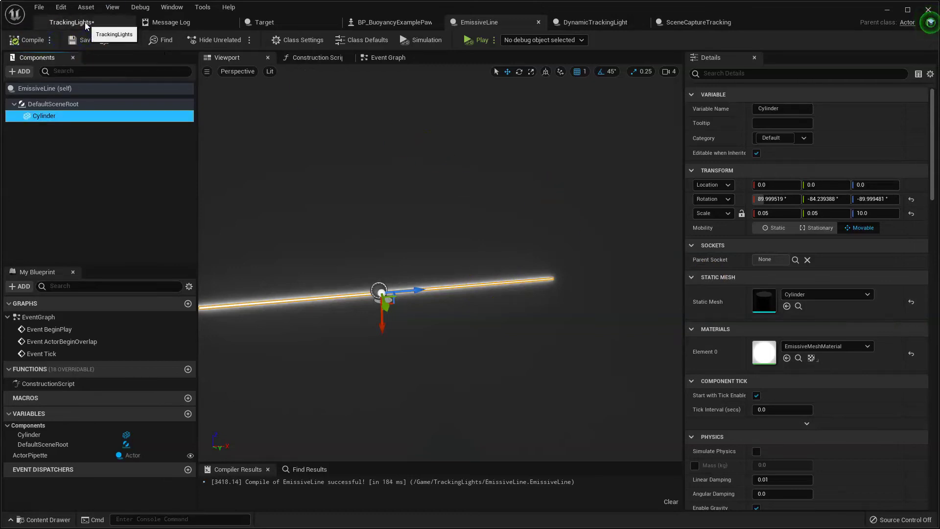
Return to the TrackingLights level, simulate the Ring_Flouro scene, and select and move the TargetFlouro sphere
left_click(84, 22)
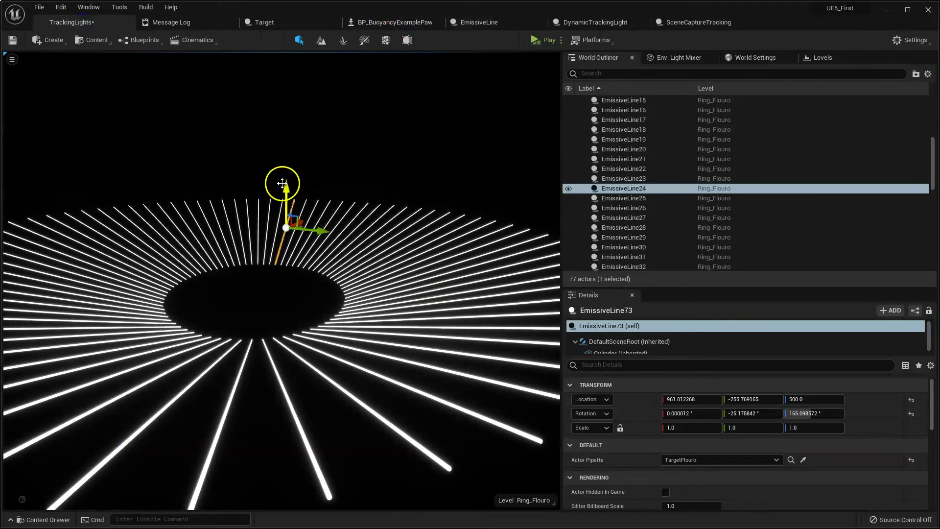
key("alt+s")
scroll(647, 220, "down", 10)
left_click(647, 263)
left_click_drag(255, 277, 340, 381)
Reposition TargetFlouro while observing the ring of emissive lines from several angles, and end the simulation
right_click_drag(341, 381, 252, 449)
left_click_drag(340, 409, 369, 351)
right_click_drag(385, 383, 147, 442)
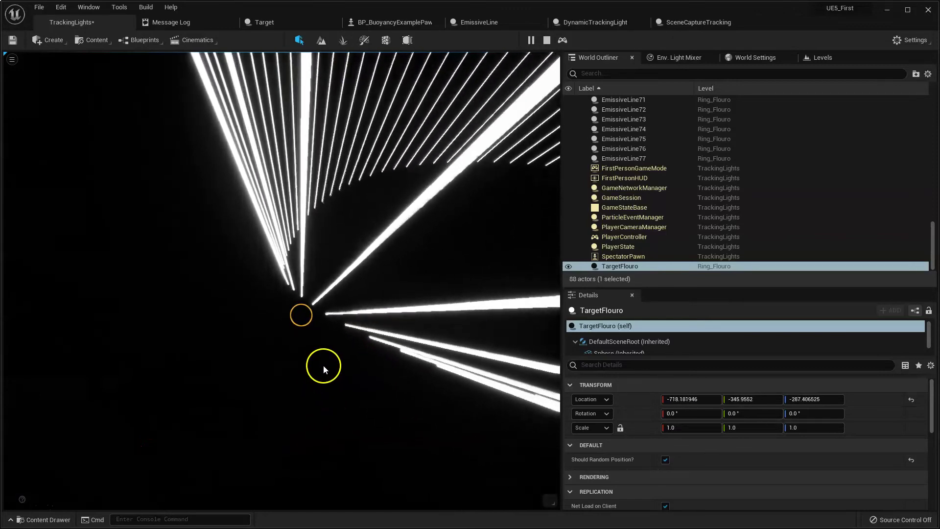
right_click_drag(357, 368, 465, 307)
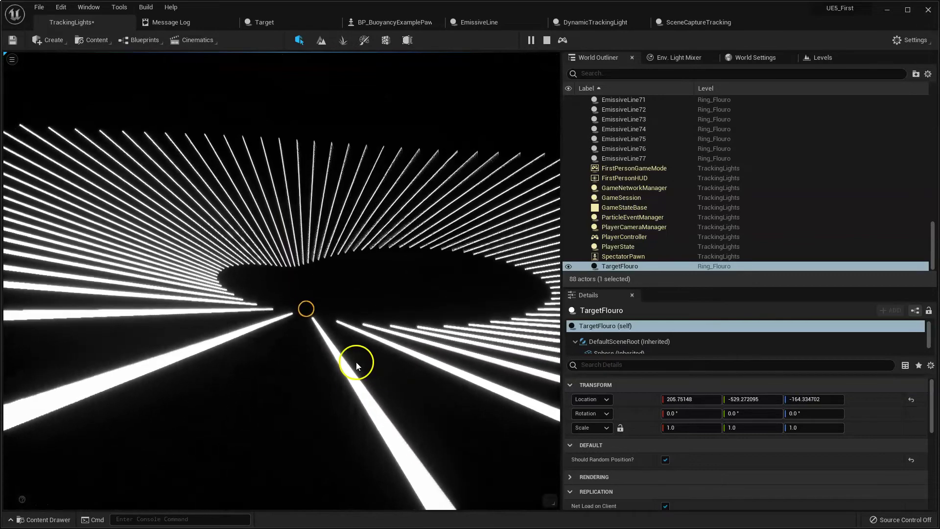
key("Escape")
left_click(78, 23)
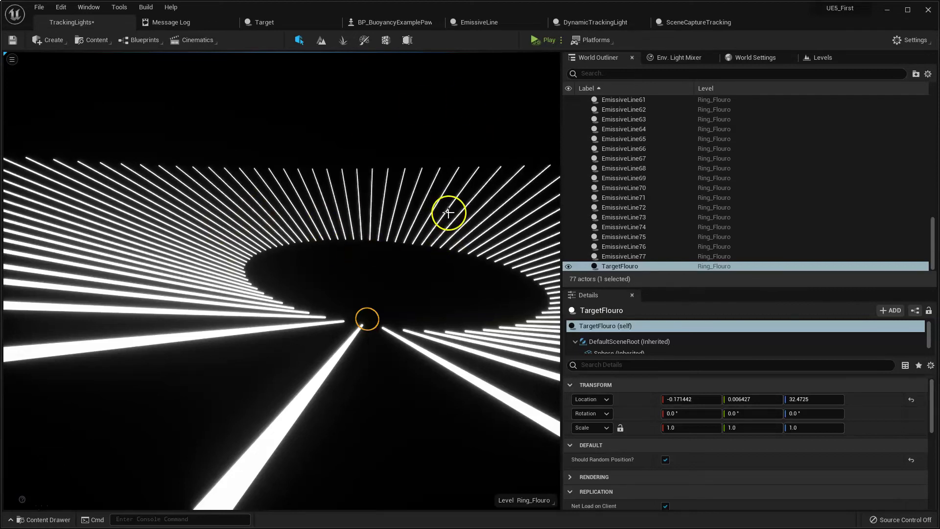
right_click_drag(429, 276, 461, 301)
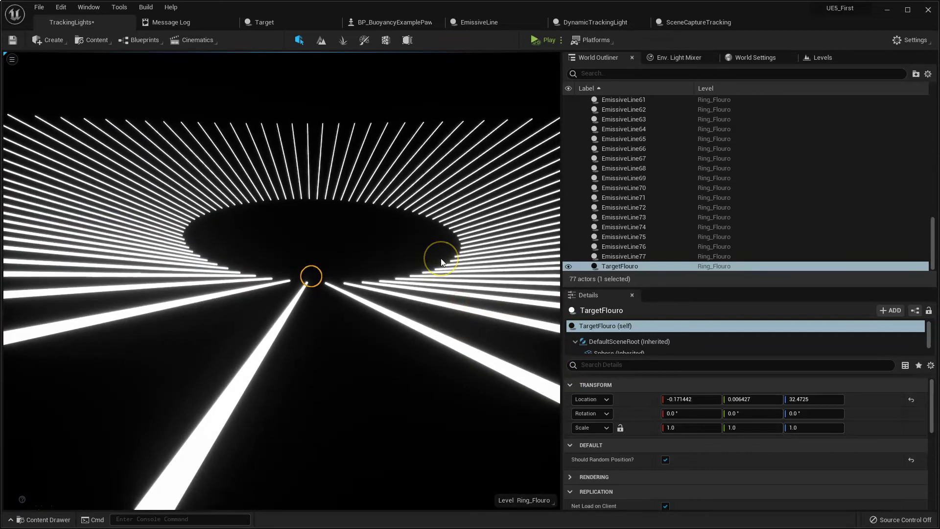